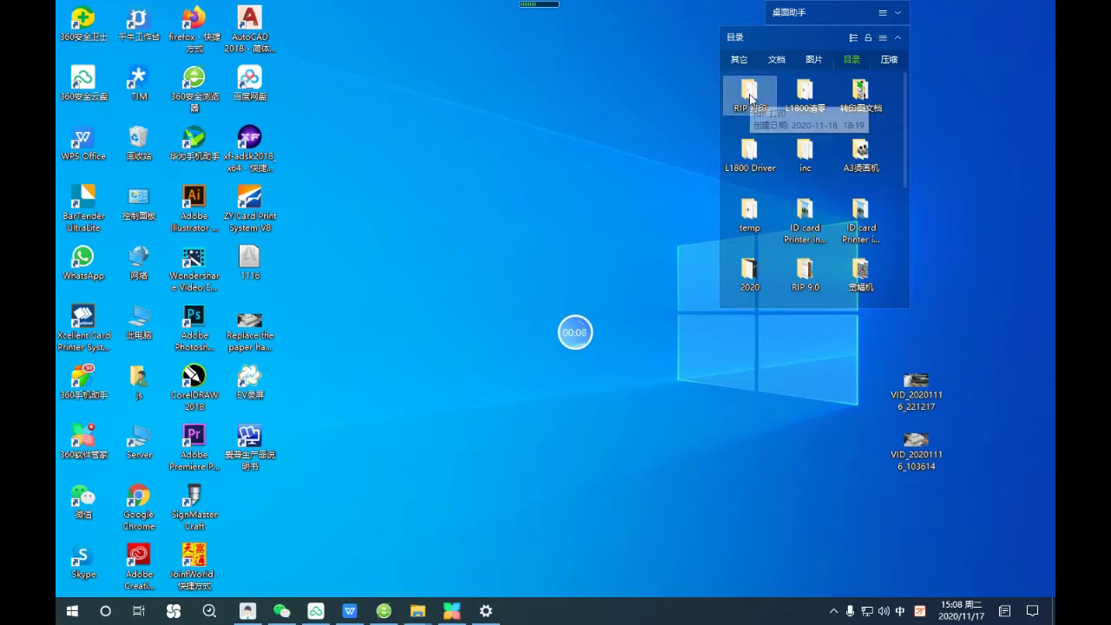
Open the RIP 打印 folder and run Acrorip-9.0.3 as administrator, allowing it past the 360 warning
{"action": "double_click", "coordinate": [751, 95]}
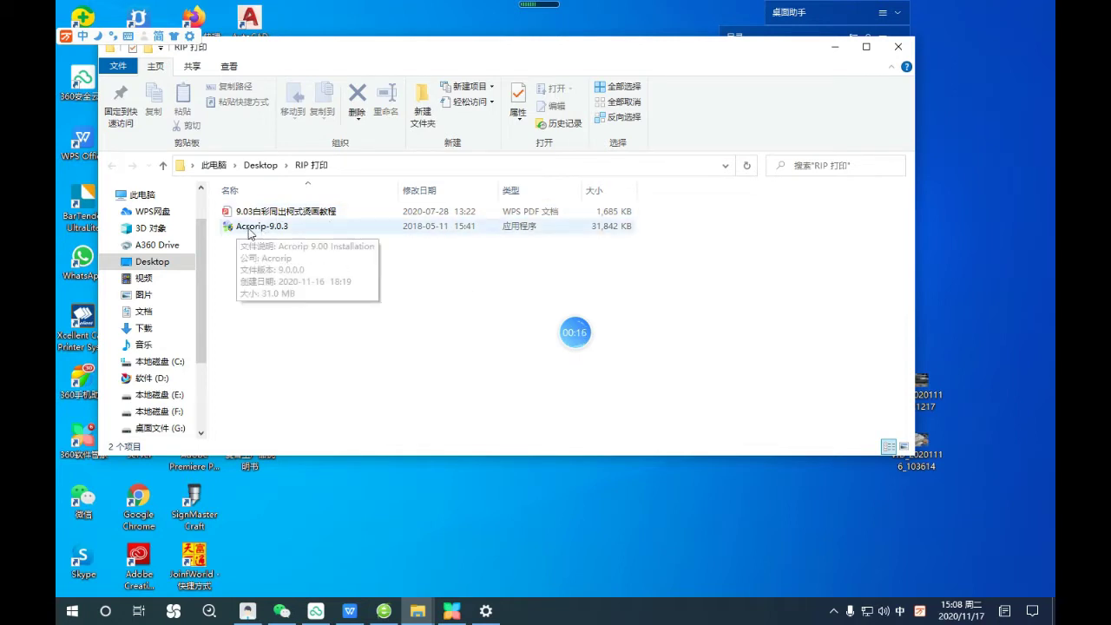
{"action": "right_click", "coordinate": [263, 230]}
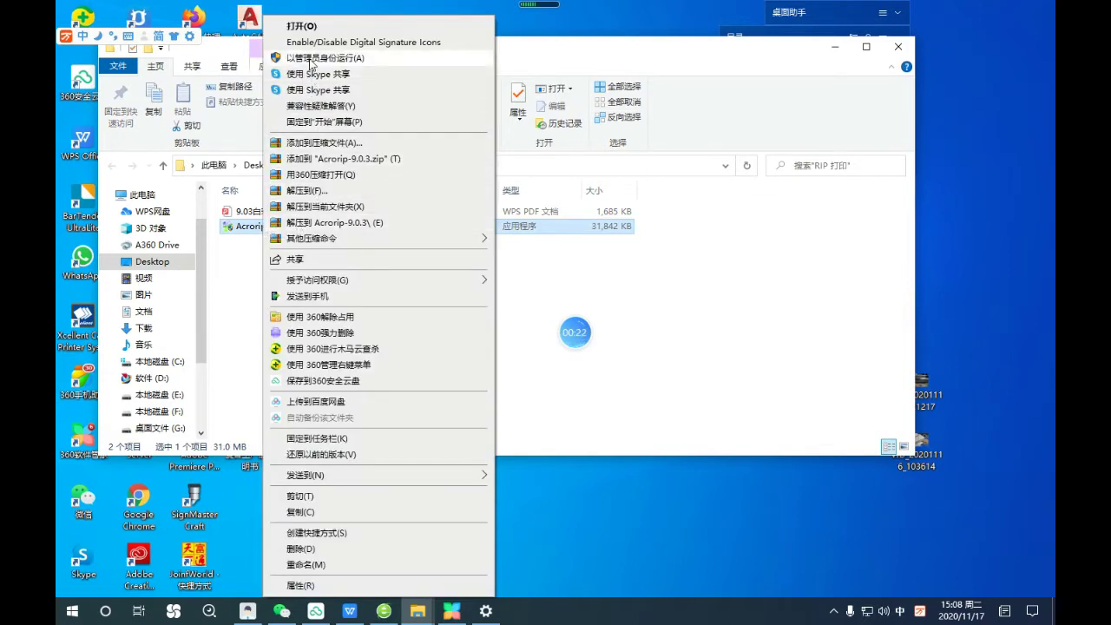
{"action": "left_click", "coordinate": [311, 58]}
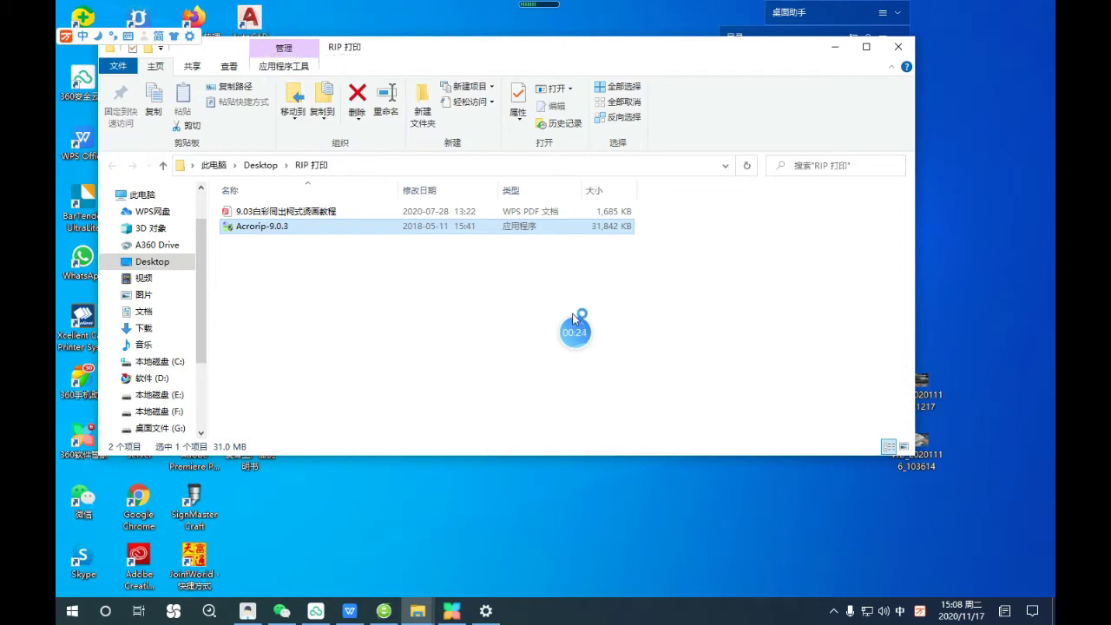
{"action": "mouse_move", "coordinate": [571, 354]}
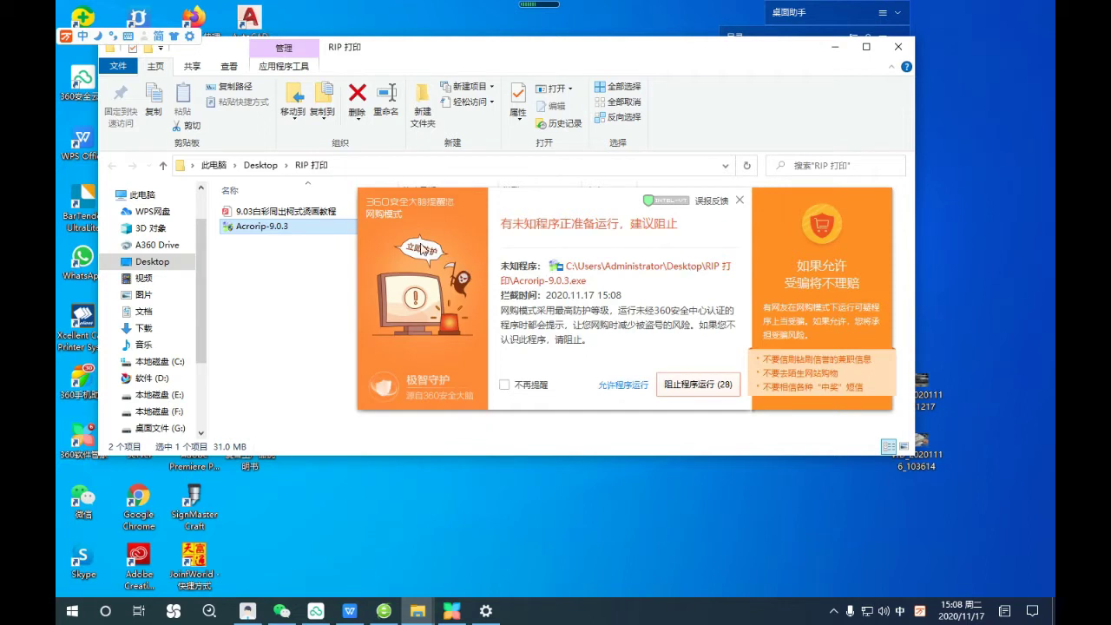
{"action": "left_click", "coordinate": [622, 386]}
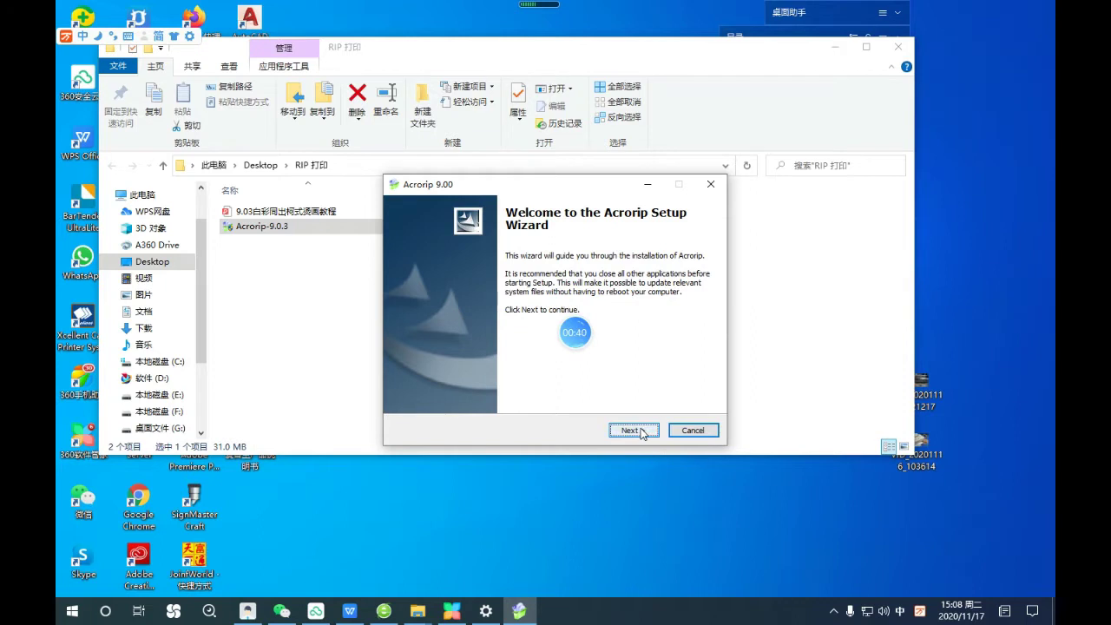
Install Acrorip 9.00 to C:\Acrorip with a desktop icon, allowing all installer operations in the 360 prompt
{"action": "left_click", "coordinate": [643, 432]}
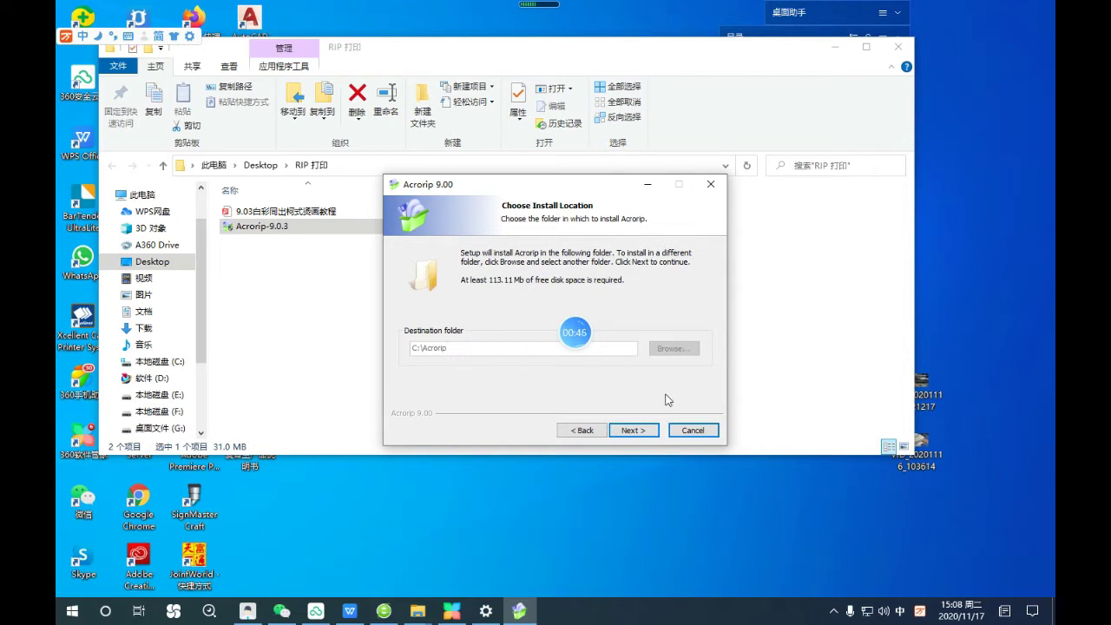
{"action": "left_click", "coordinate": [632, 432]}
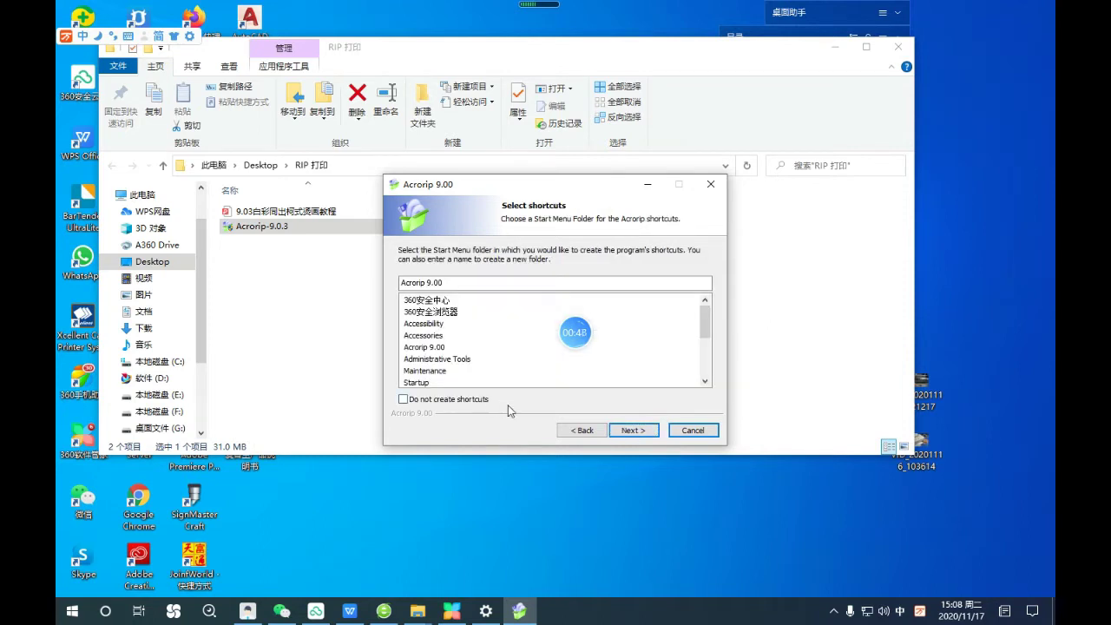
{"action": "left_click", "coordinate": [642, 430]}
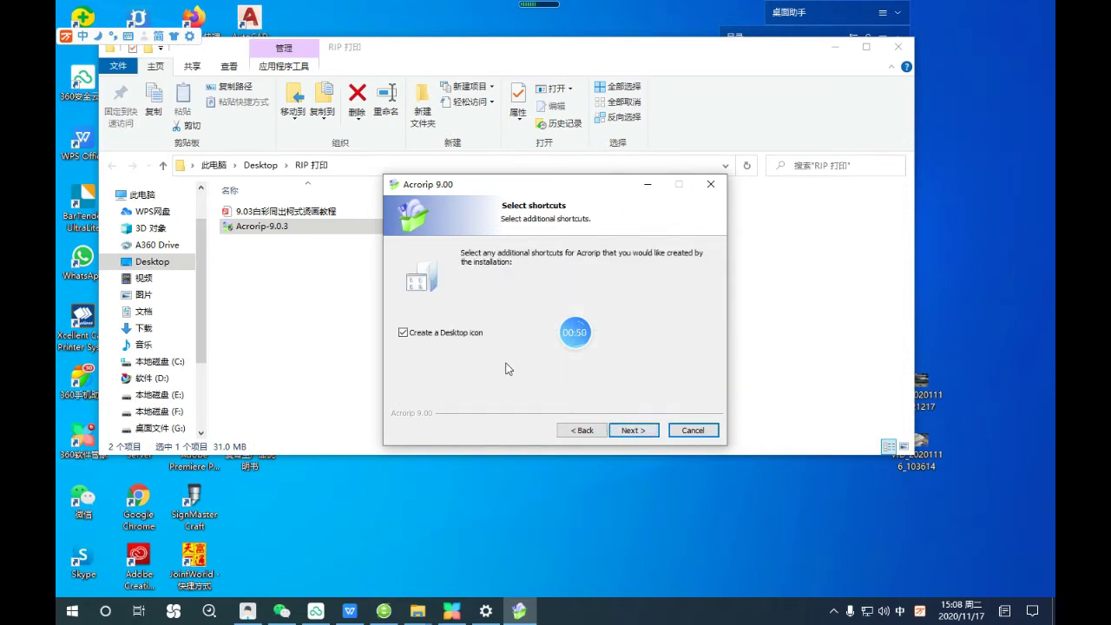
{"action": "left_click", "coordinate": [632, 430]}
{"action": "left_click", "coordinate": [632, 431]}
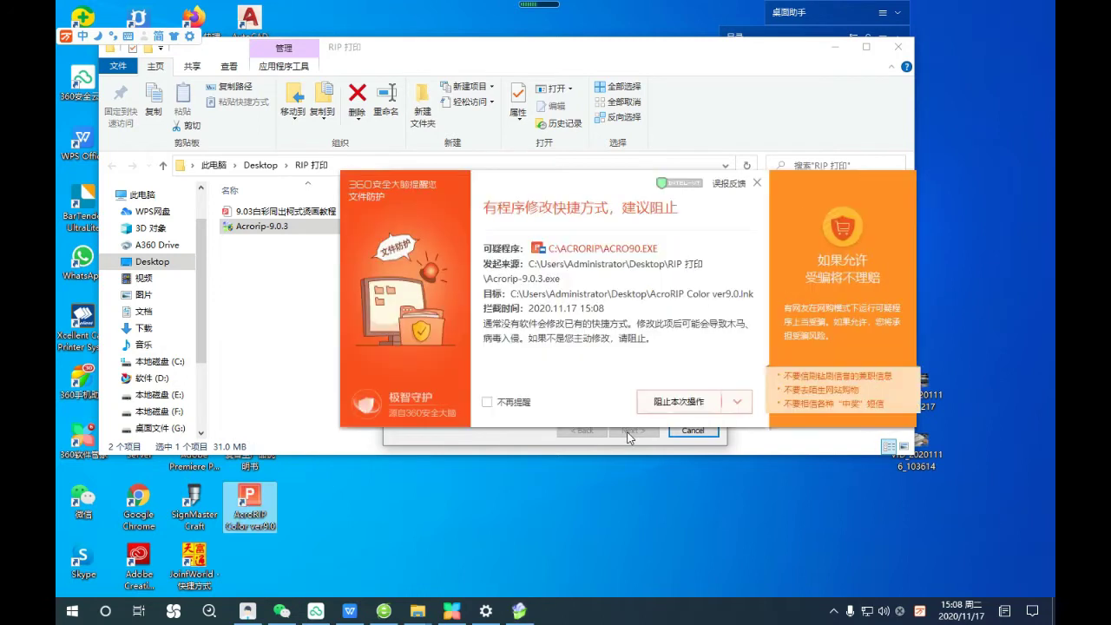
{"action": "left_click", "coordinate": [734, 403]}
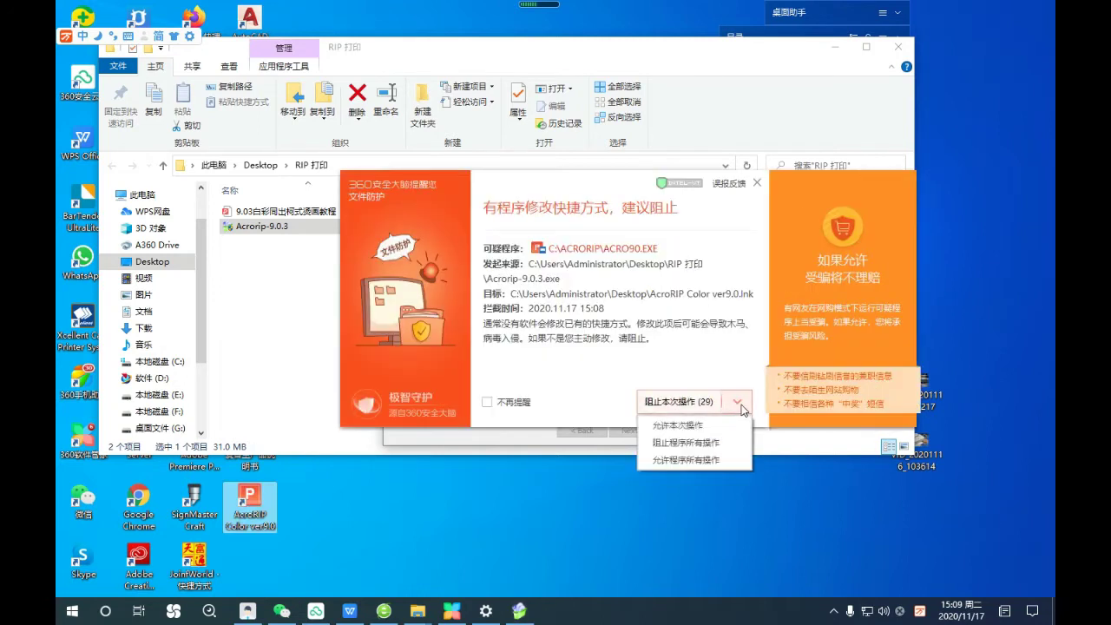
{"action": "left_click", "coordinate": [684, 460]}
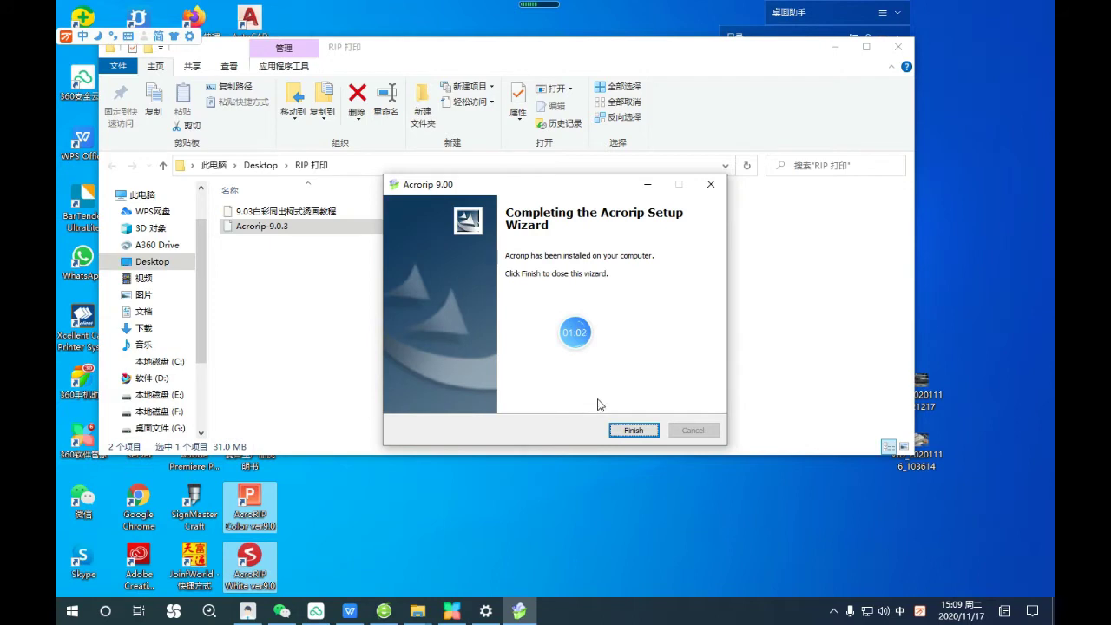
{"action": "left_click", "coordinate": [630, 429]}
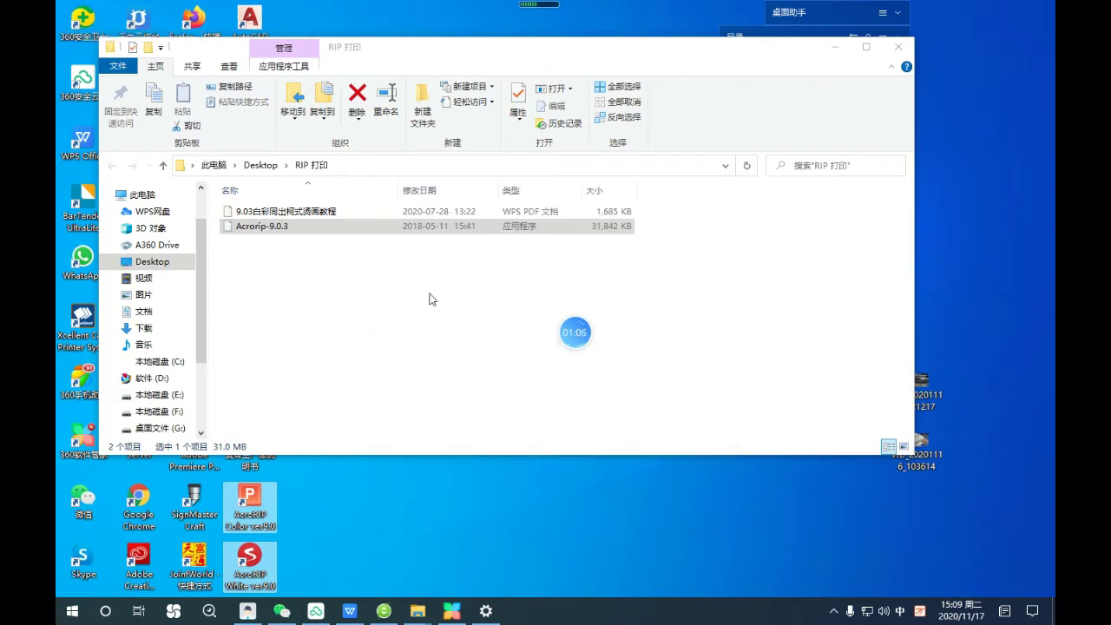
Close the RIP 打印 folder window and run the AcroRIP White ver9.0 desktop shortcut as administrator
{"action": "key", "text": "alt+F4"}
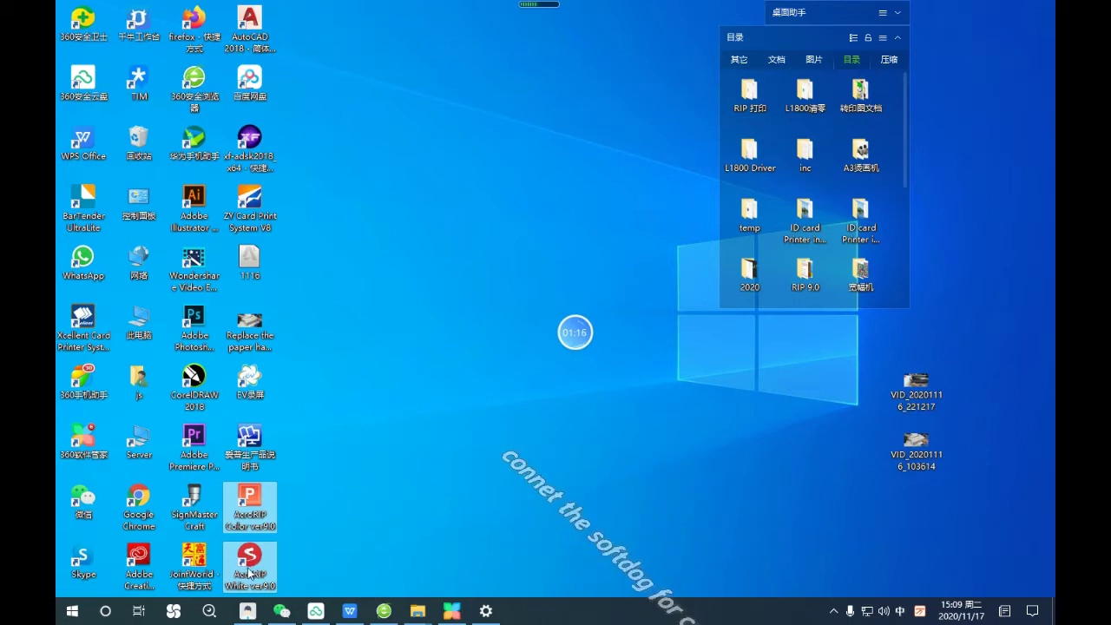
{"action": "left_click", "coordinate": [256, 568]}
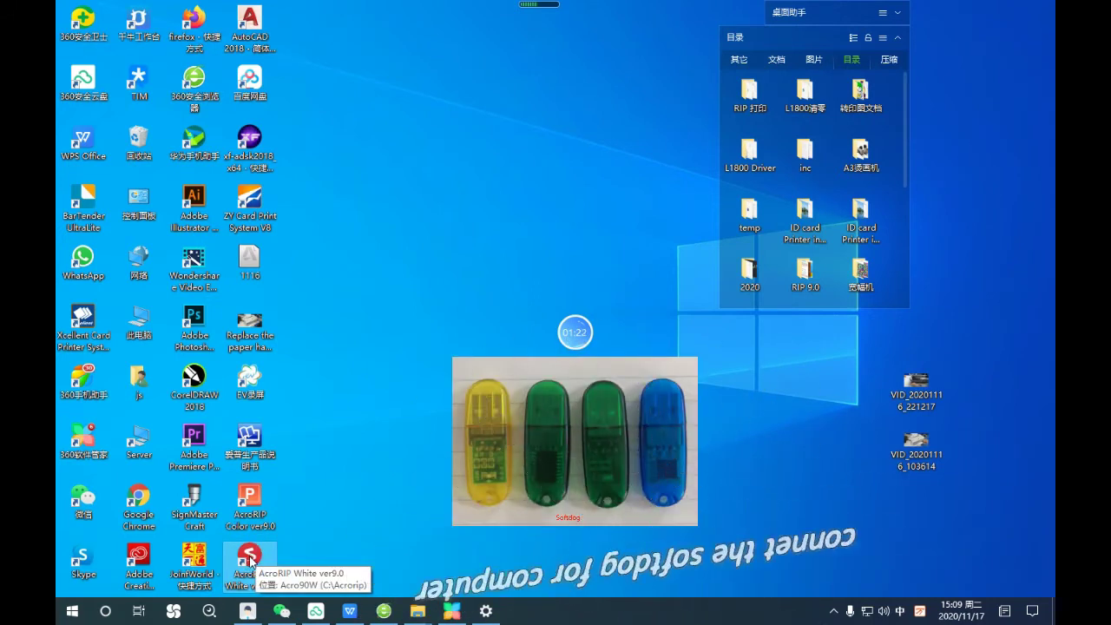
{"action": "left_click", "coordinate": [270, 557]}
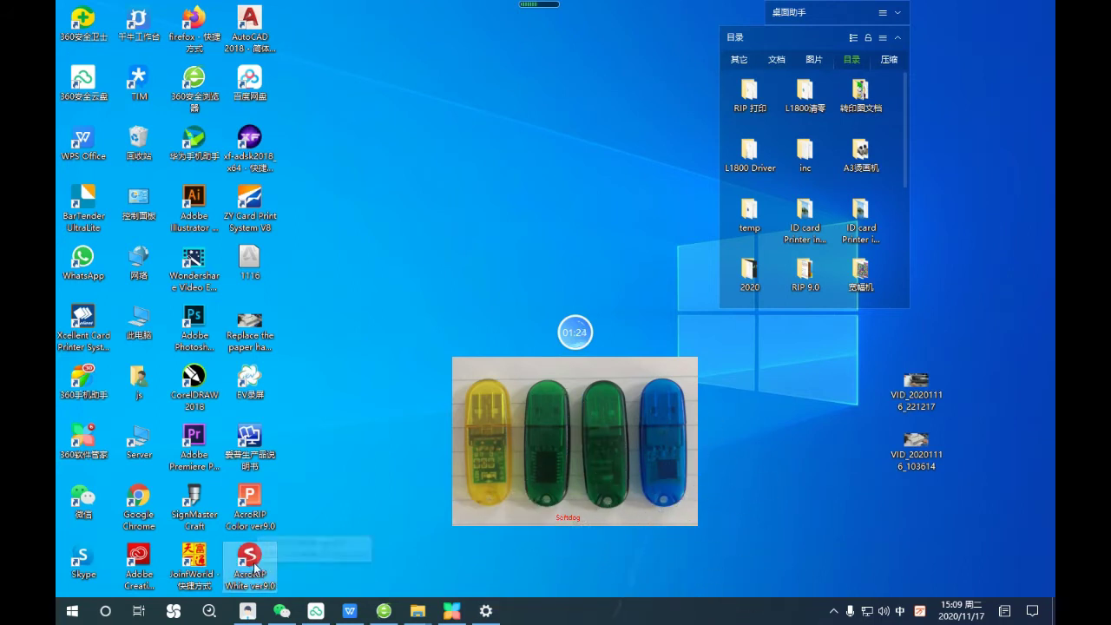
{"action": "right_click", "coordinate": [252, 560]}
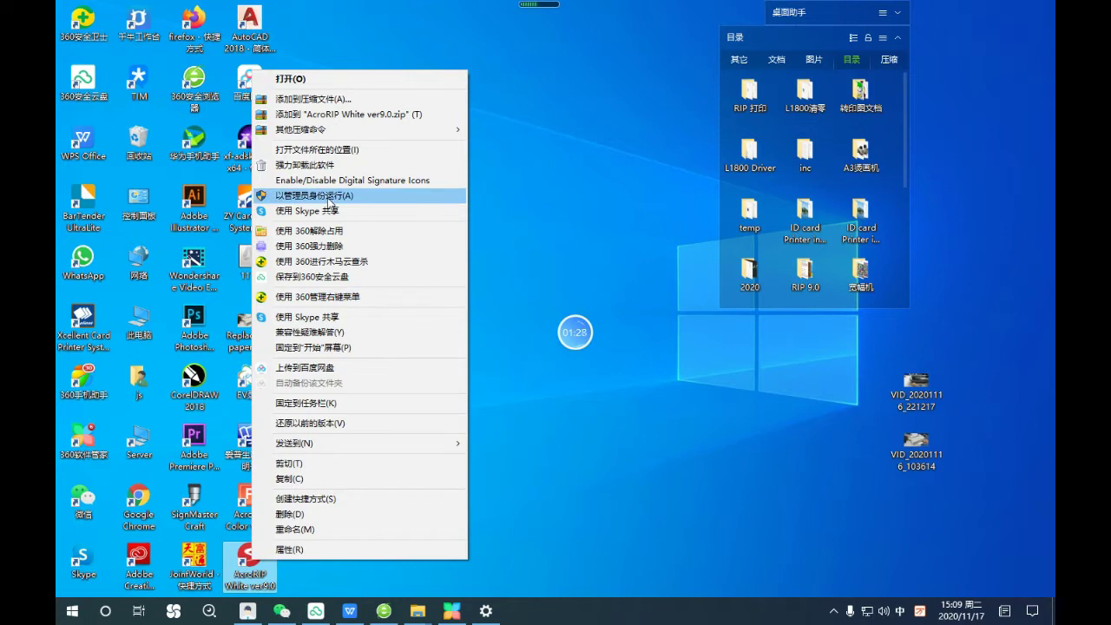
{"action": "left_click", "coordinate": [328, 199]}
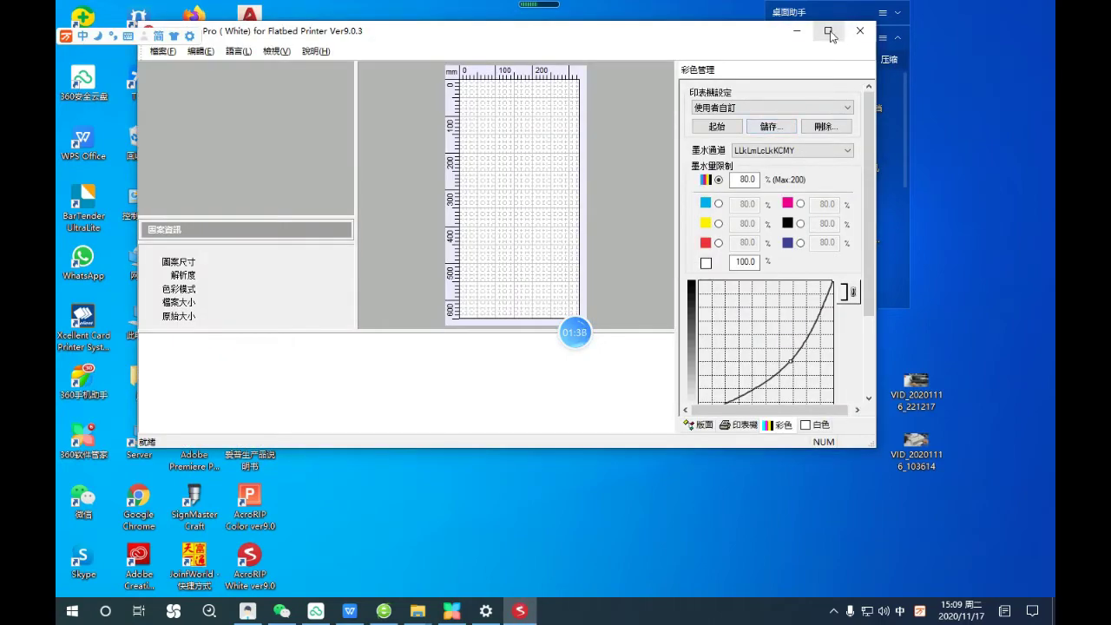
Maximize PartnerRIP and switch its interface language to English, acknowledging the restart notice
{"action": "left_click", "coordinate": [829, 33]}
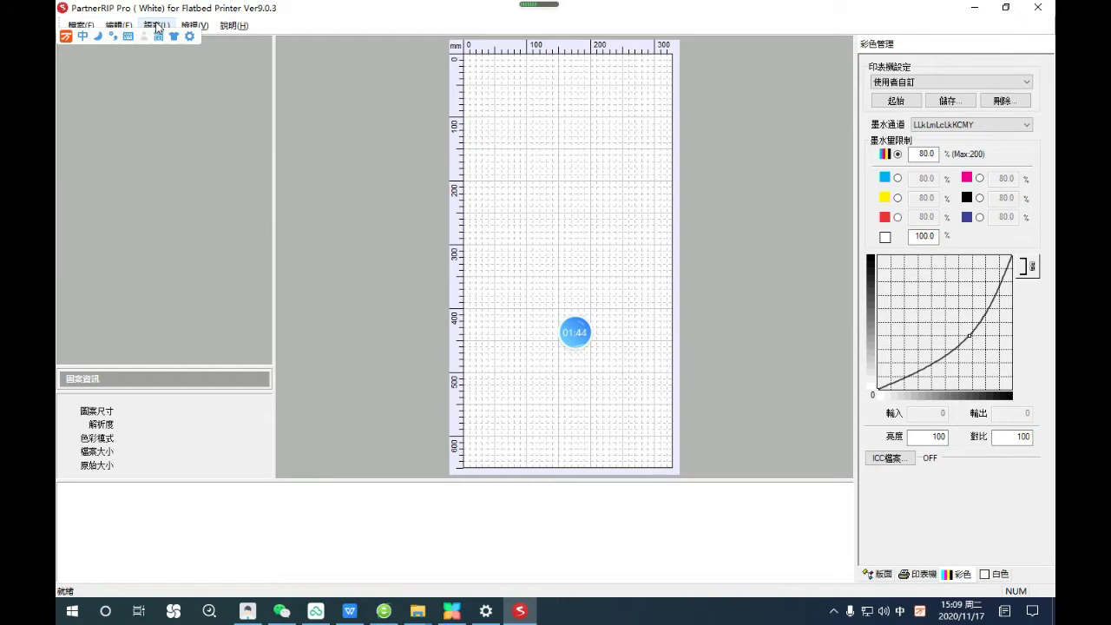
{"action": "left_click", "coordinate": [157, 27]}
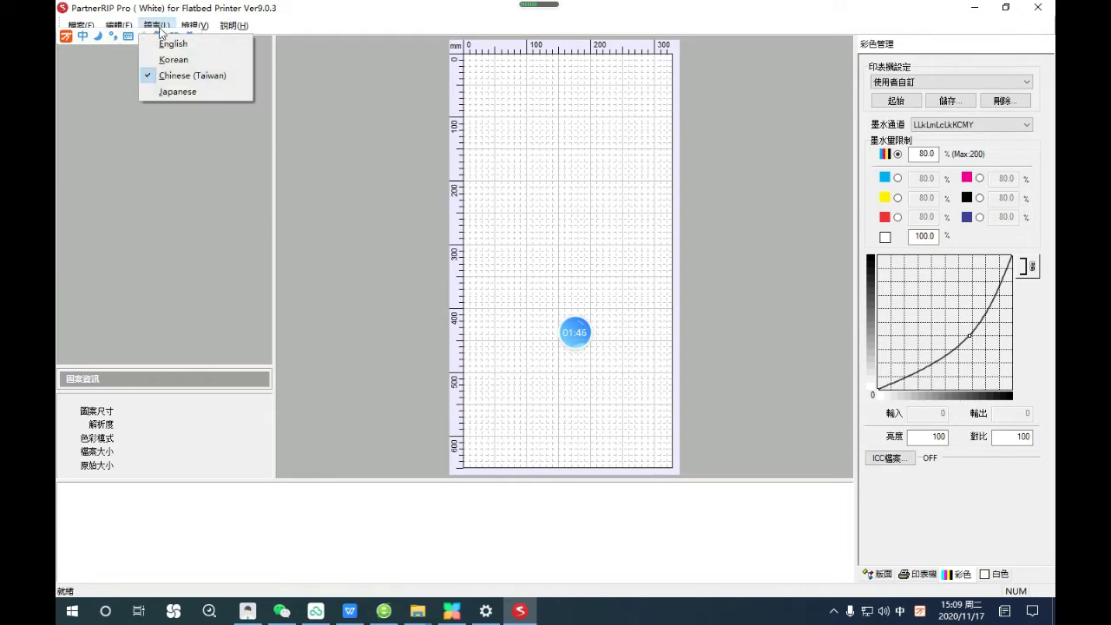
{"action": "left_click", "coordinate": [184, 47]}
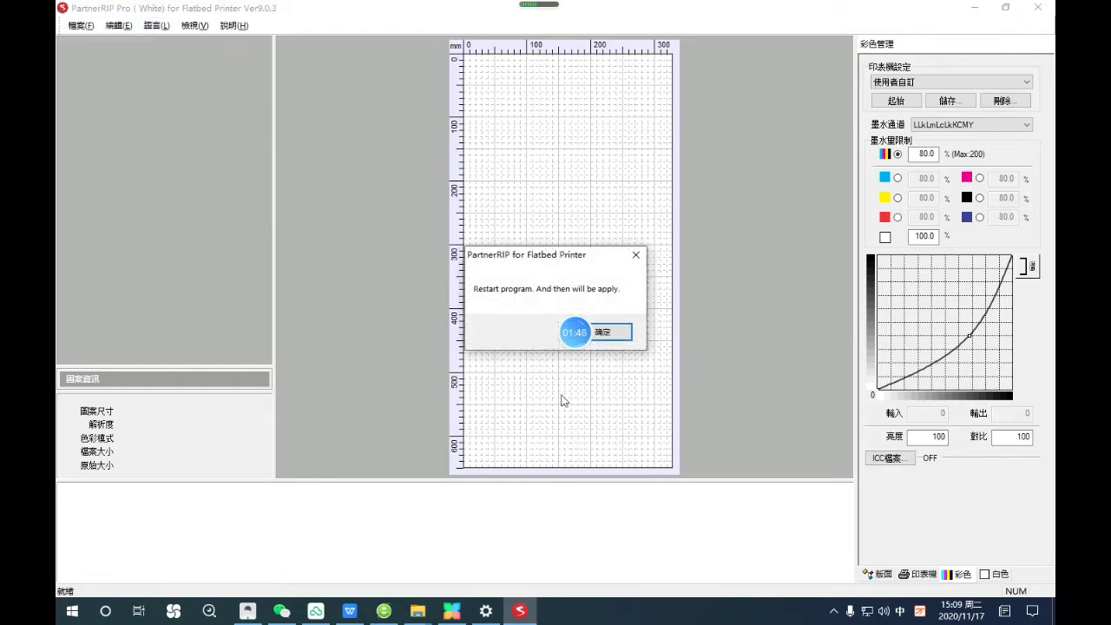
{"action": "left_click", "coordinate": [612, 333]}
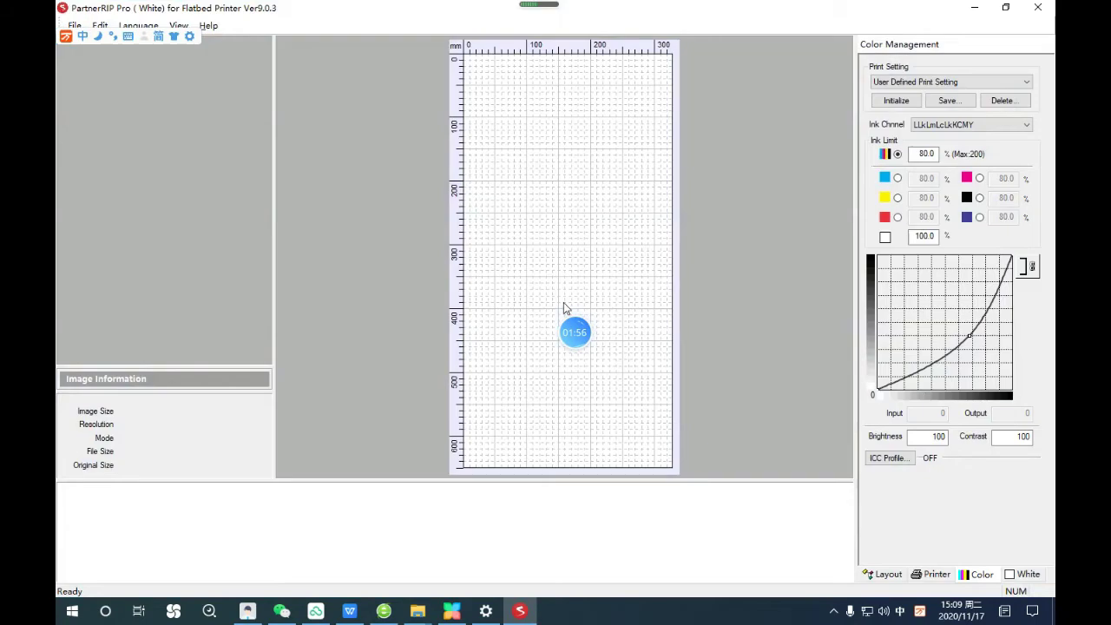
{"action": "left_click_drag", "start_coordinate": [133, 42], "coordinate": [424, 14]}
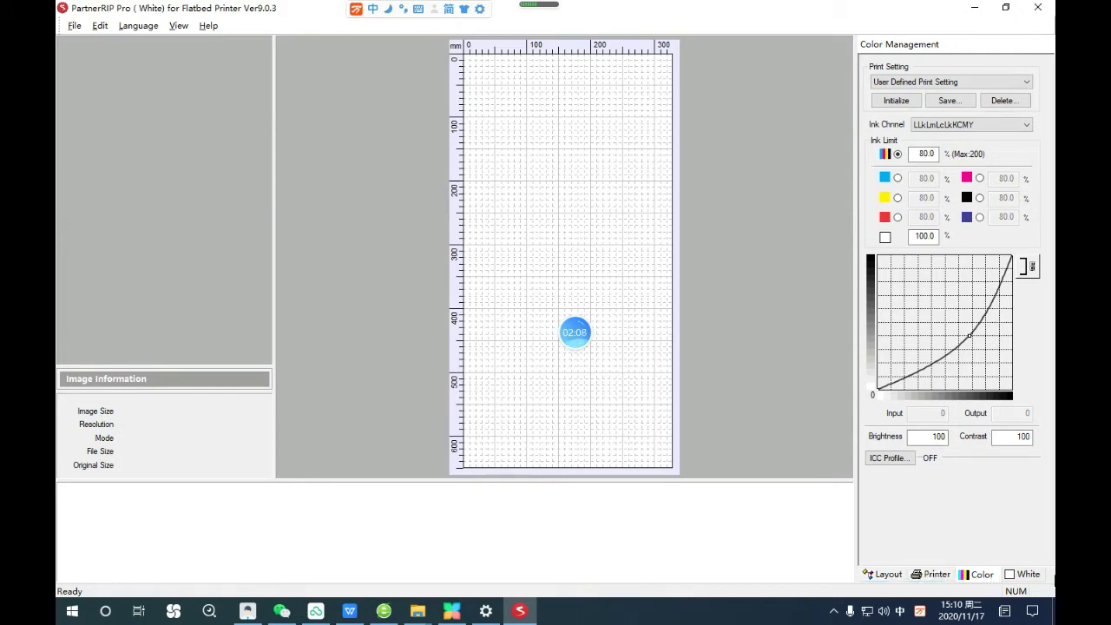
{"action": "left_click", "coordinate": [75, 27]}
Leave the unit options unchanged and change the layout paper width from 329 to 297
{"action": "mouse_move", "coordinate": [171, 136]}
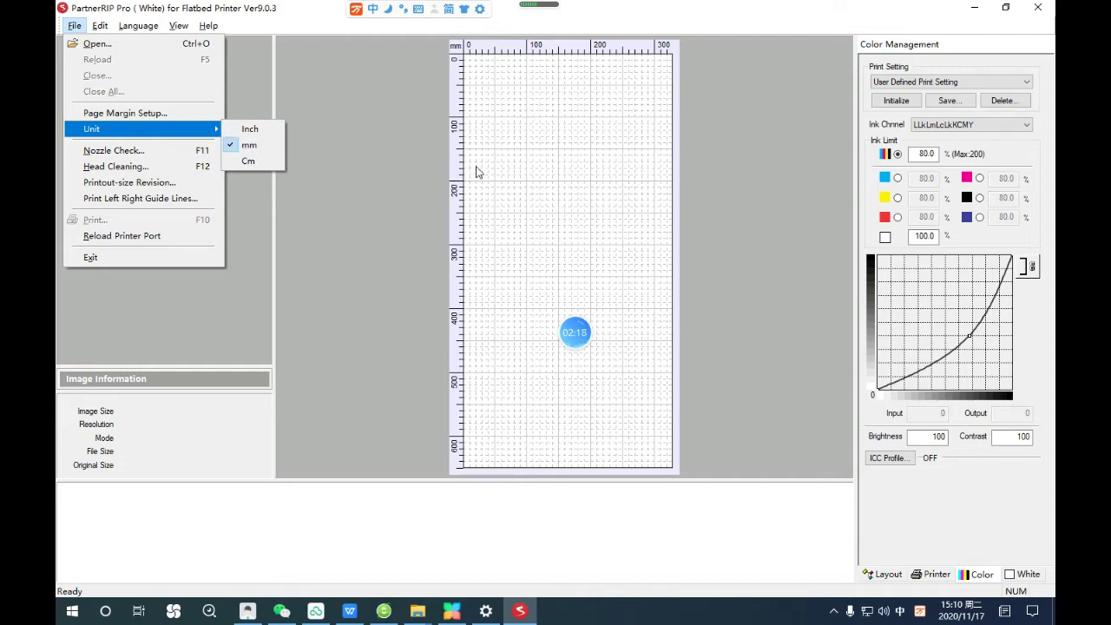
{"action": "left_click", "coordinate": [521, 200]}
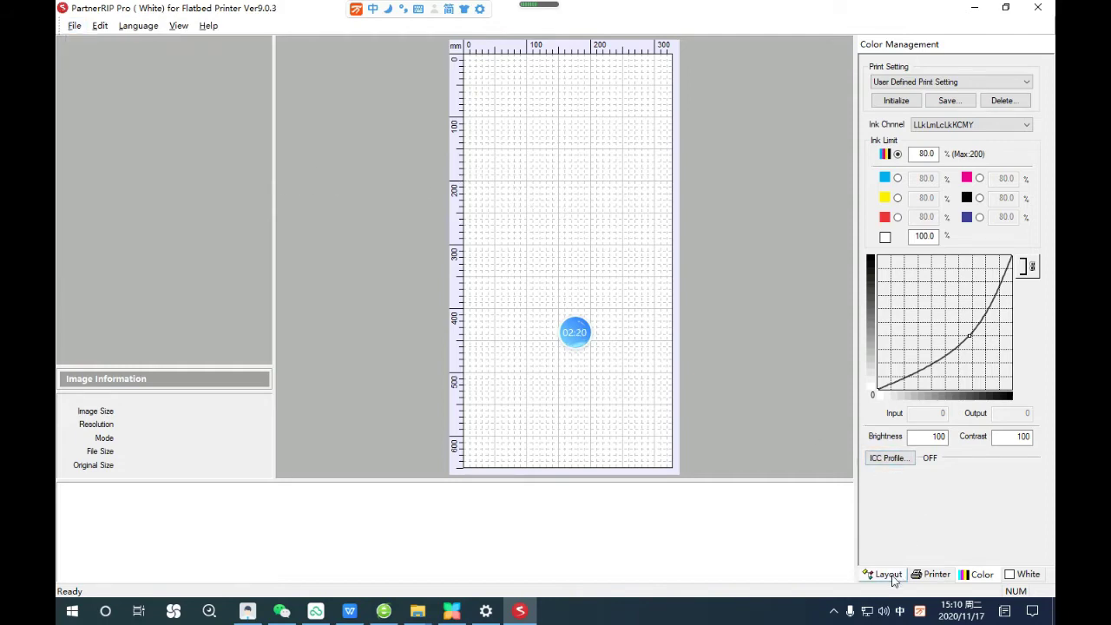
{"action": "left_click", "coordinate": [894, 576]}
{"action": "left_click", "coordinate": [1002, 93]}
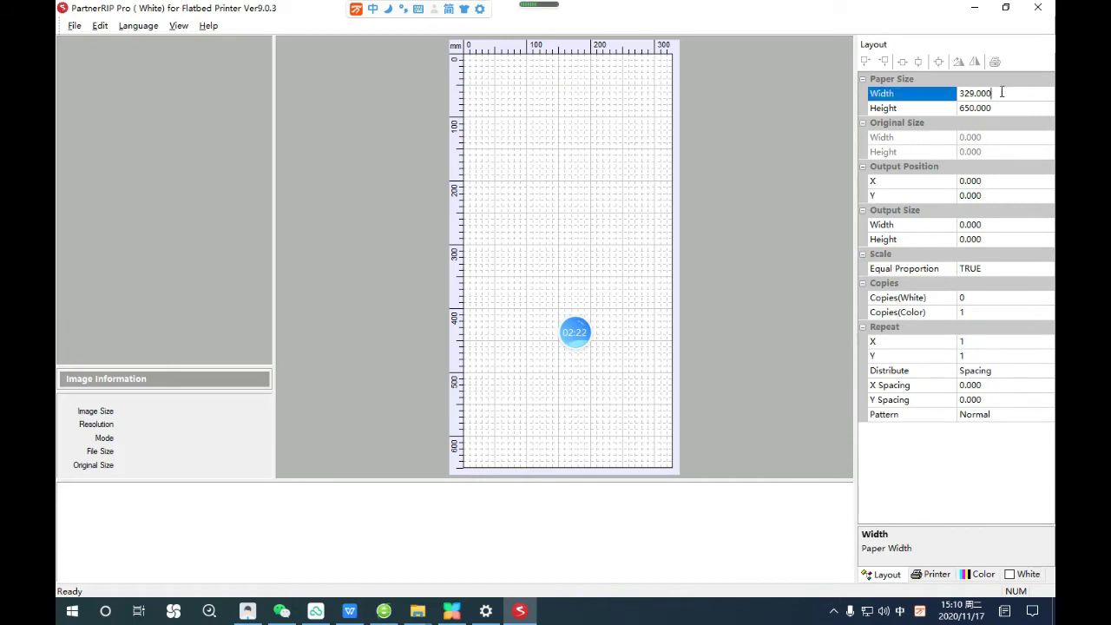
{"action": "double_click", "coordinate": [1004, 93]}
{"action": "left_click", "coordinate": [1006, 97]}
{"action": "left_click", "coordinate": [926, 97]}
{"action": "type", "text": "297"}
{"action": "left_click", "coordinate": [1007, 108]}
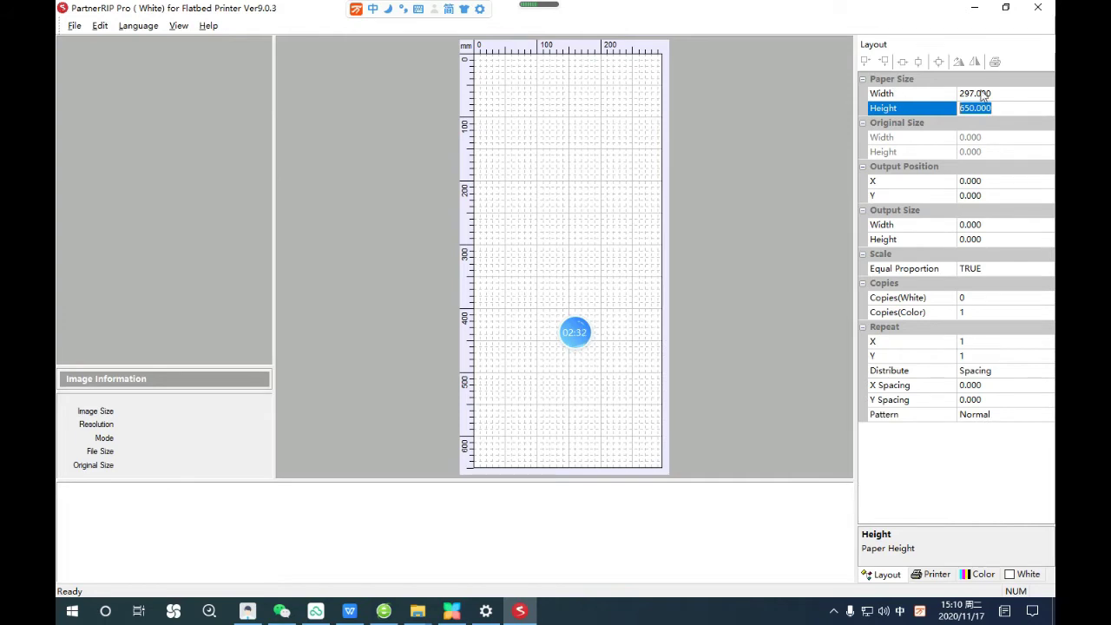
Correct the paper width to 328 mm and set the paper height to 480 mm
{"action": "left_click", "coordinate": [996, 93]}
{"action": "left_click", "coordinate": [913, 94]}
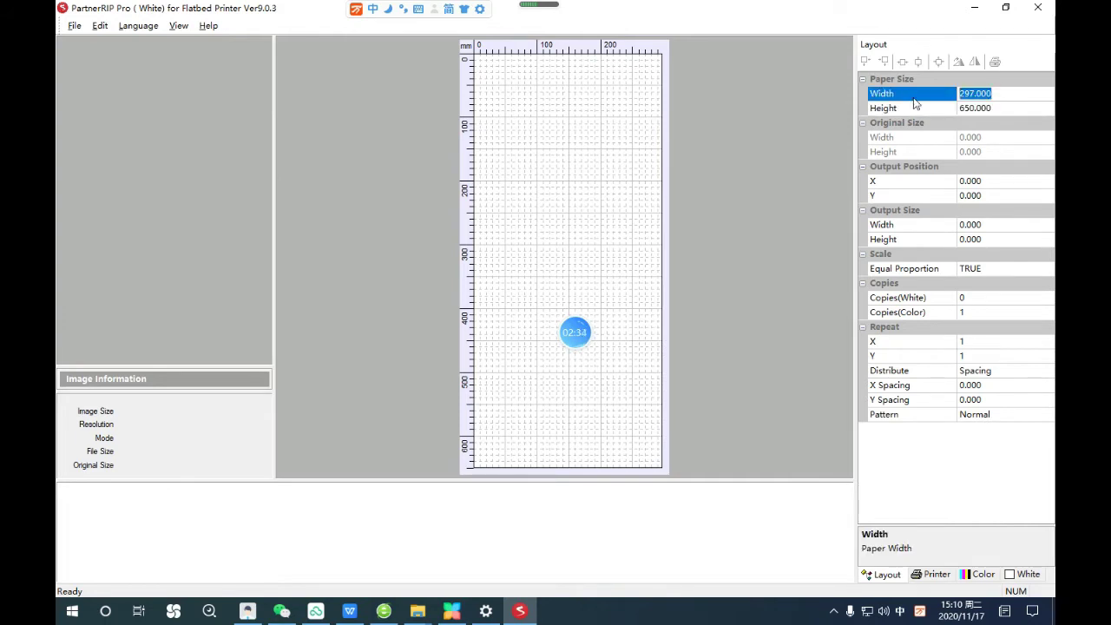
{"action": "type", "text": "328"}
{"action": "left_click", "coordinate": [1001, 109]}
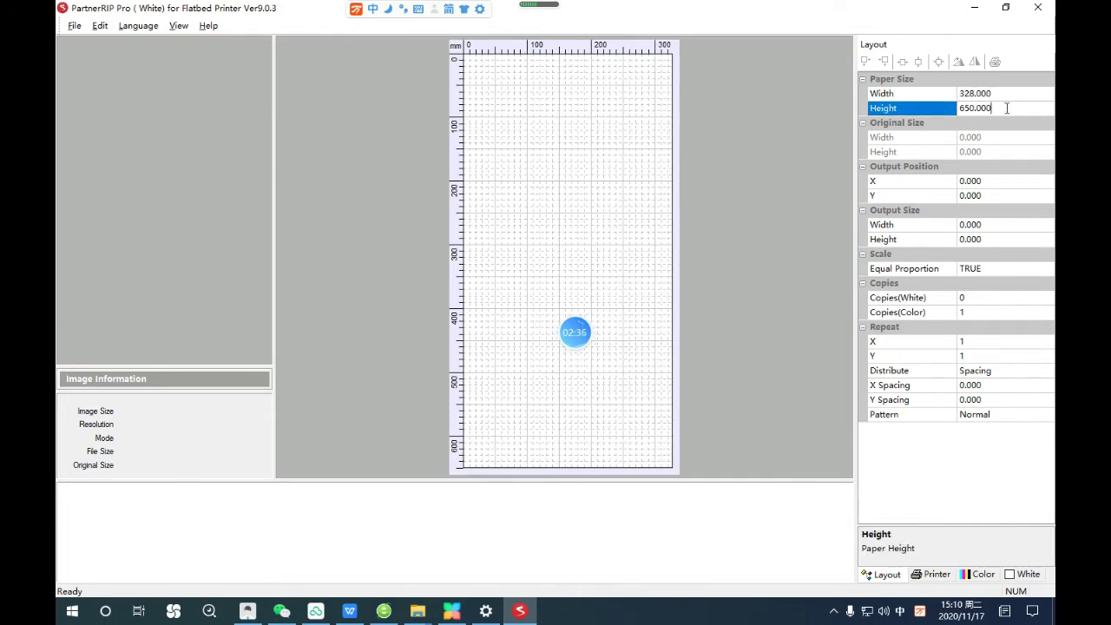
{"action": "left_click", "coordinate": [939, 115]}
{"action": "type", "text": "480"}
{"action": "left_click", "coordinate": [816, 359]}
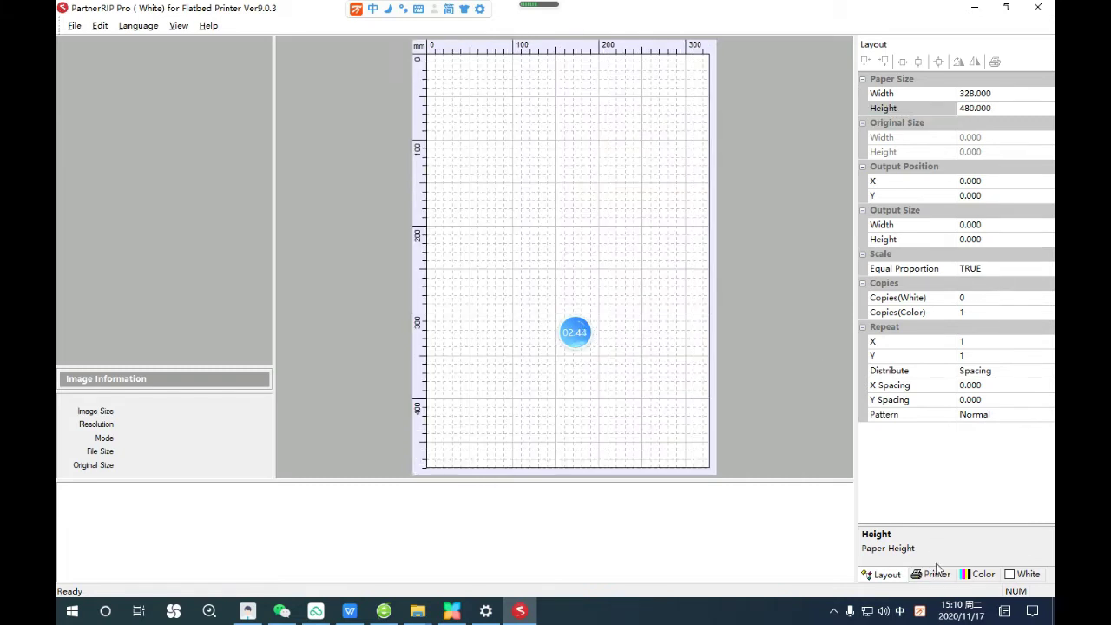
Choose Stylus Photo R290 on port USB006, with printing starting after the last page spools
{"action": "left_click", "coordinate": [935, 573]}
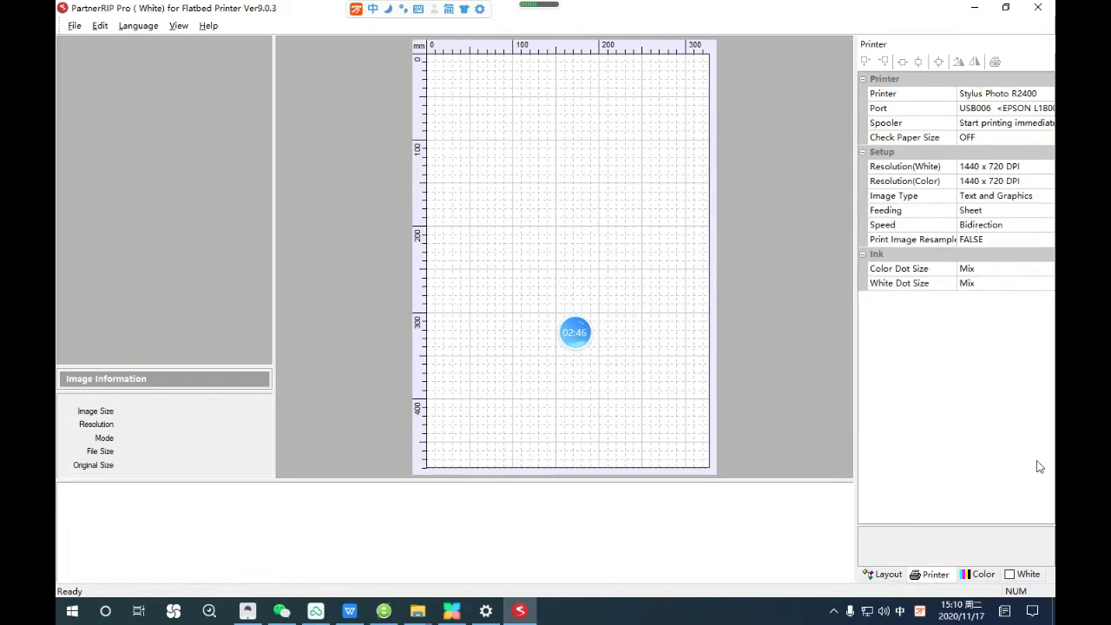
{"action": "left_click", "coordinate": [1046, 95]}
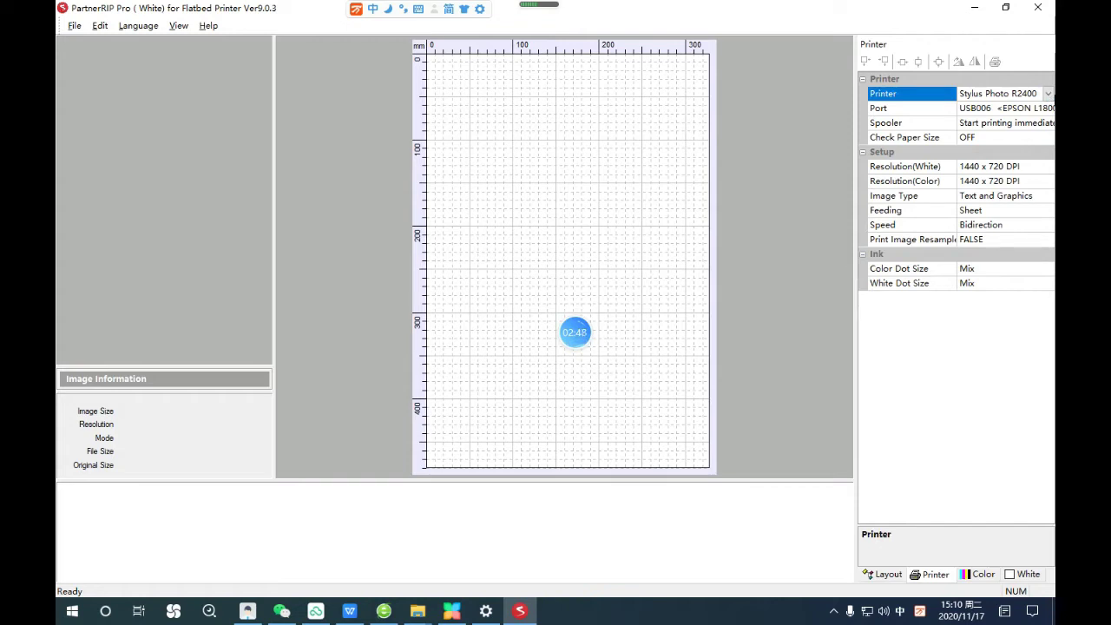
{"action": "left_click", "coordinate": [1049, 93]}
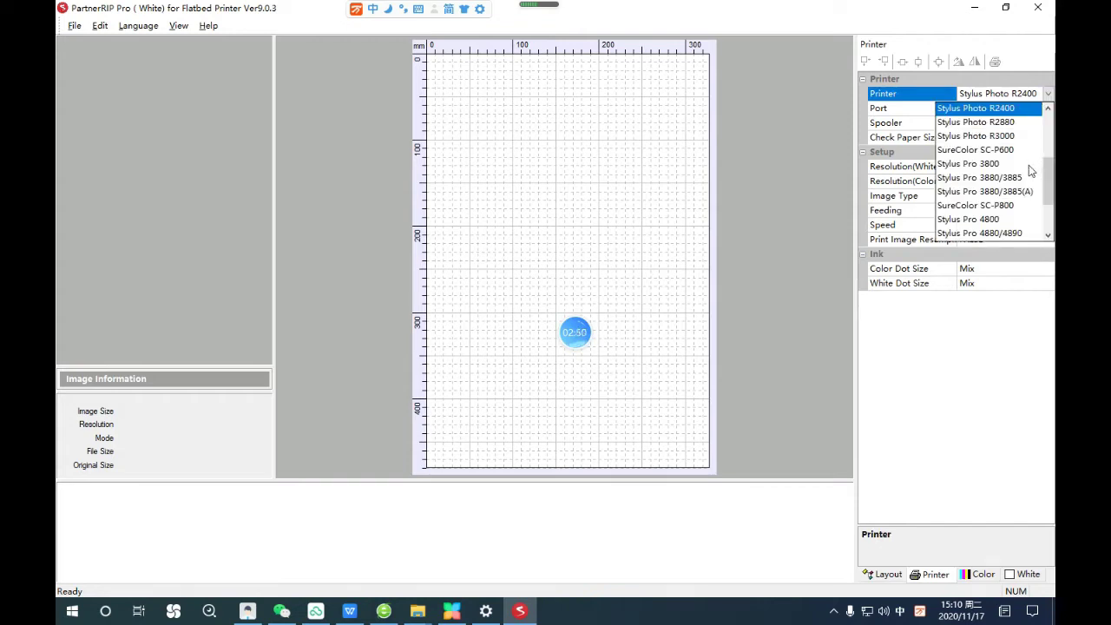
{"action": "scroll", "coordinate": [1044, 174], "scroll_direction": "up", "scroll_amount": 4}
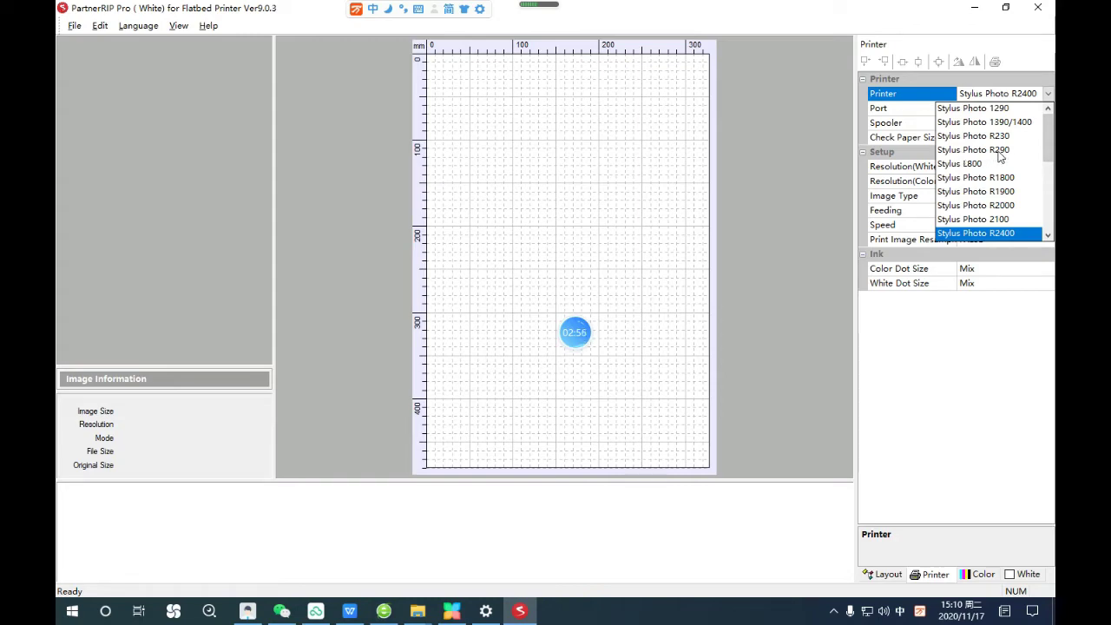
{"action": "left_click", "coordinate": [1001, 151]}
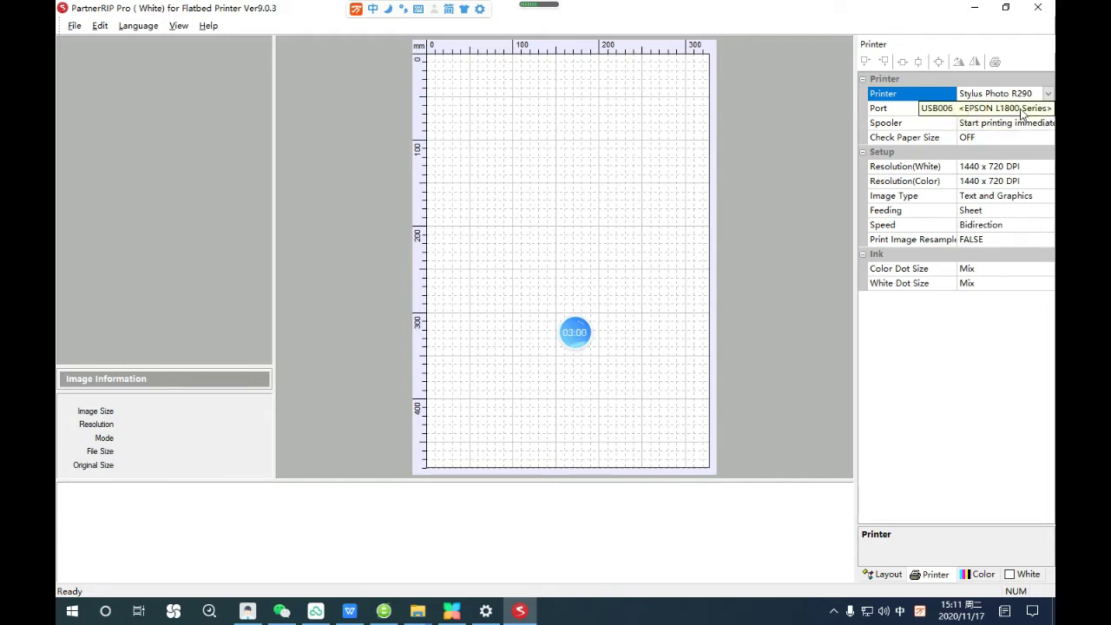
{"action": "left_click", "coordinate": [1048, 109]}
{"action": "left_click", "coordinate": [1048, 108]}
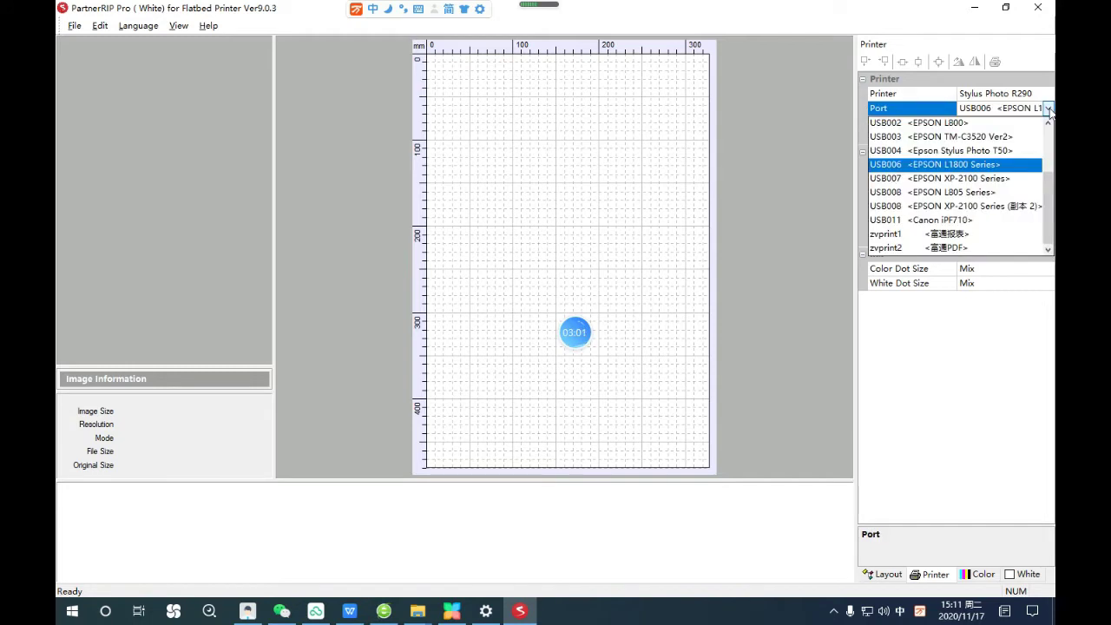
{"action": "left_click", "coordinate": [992, 170]}
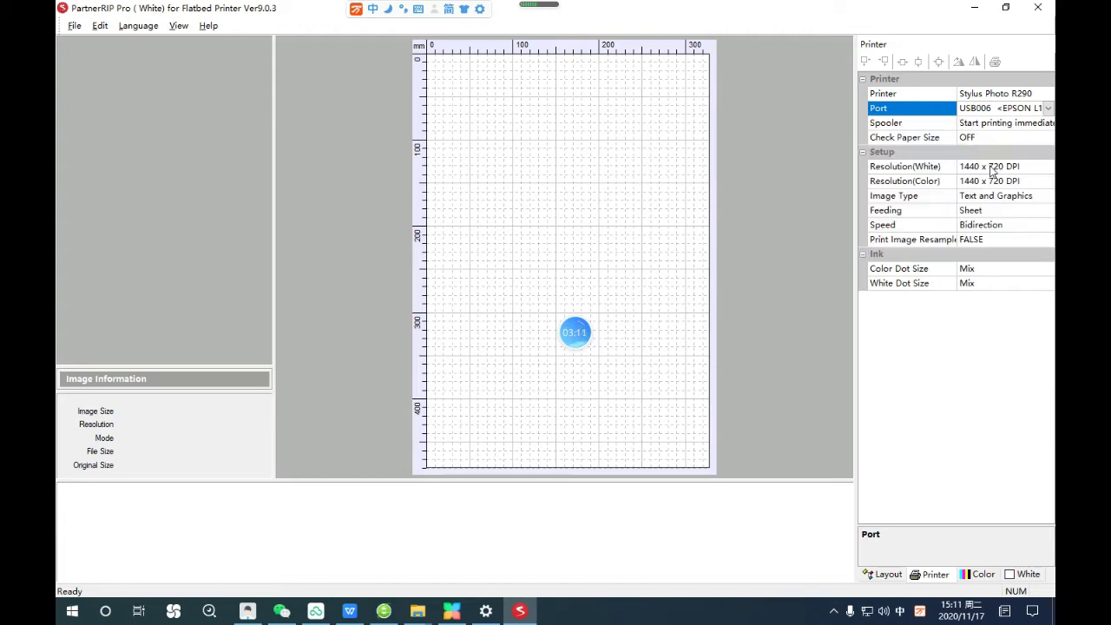
{"action": "left_click", "coordinate": [1052, 126]}
{"action": "left_click", "coordinate": [1049, 124]}
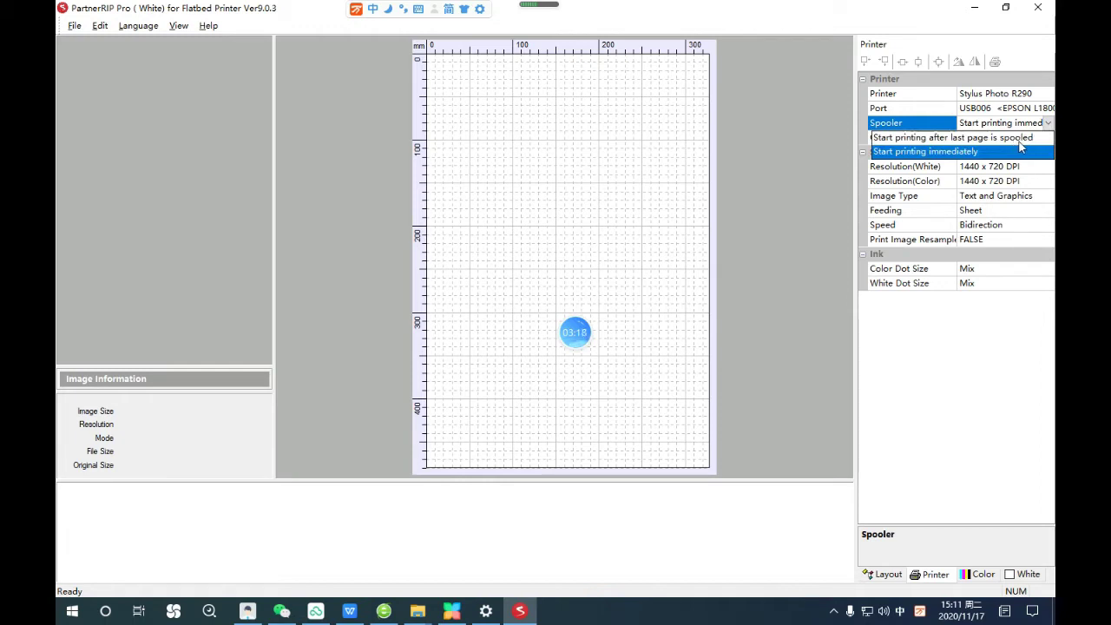
{"action": "left_click", "coordinate": [1022, 138]}
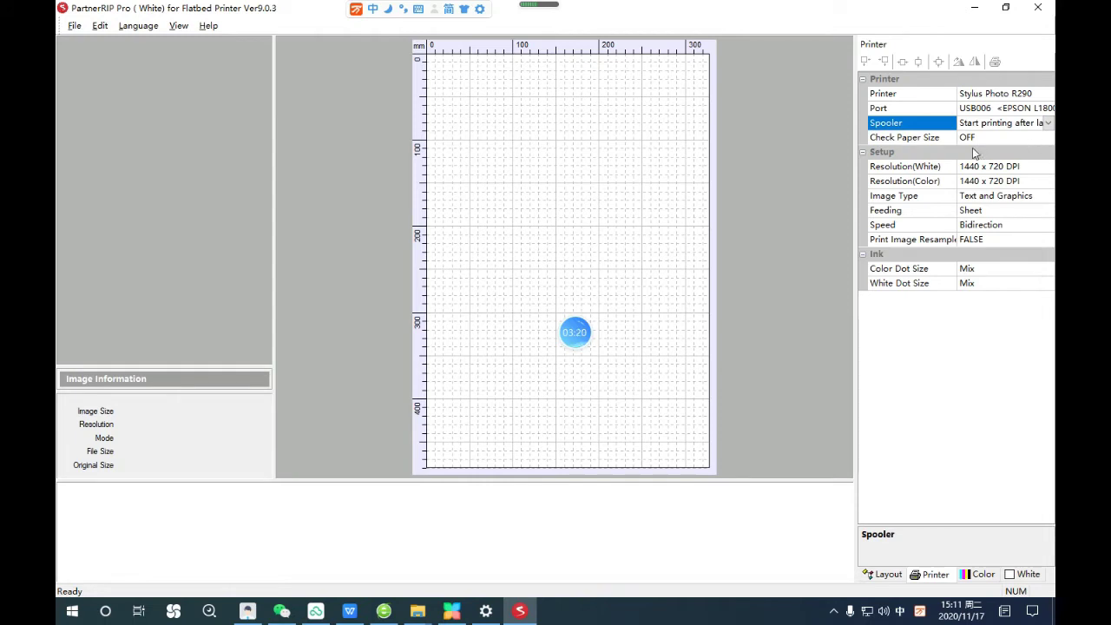
Raise both white and colour resolution to 1440 x 1440 DPI
{"action": "left_click", "coordinate": [1042, 169]}
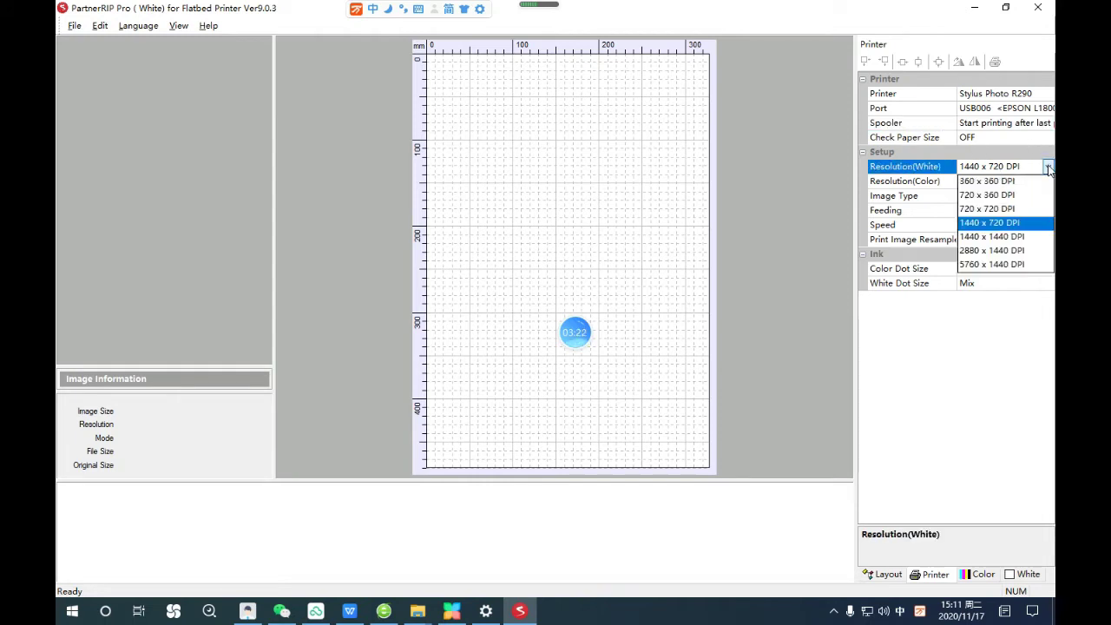
{"action": "left_click", "coordinate": [1002, 236]}
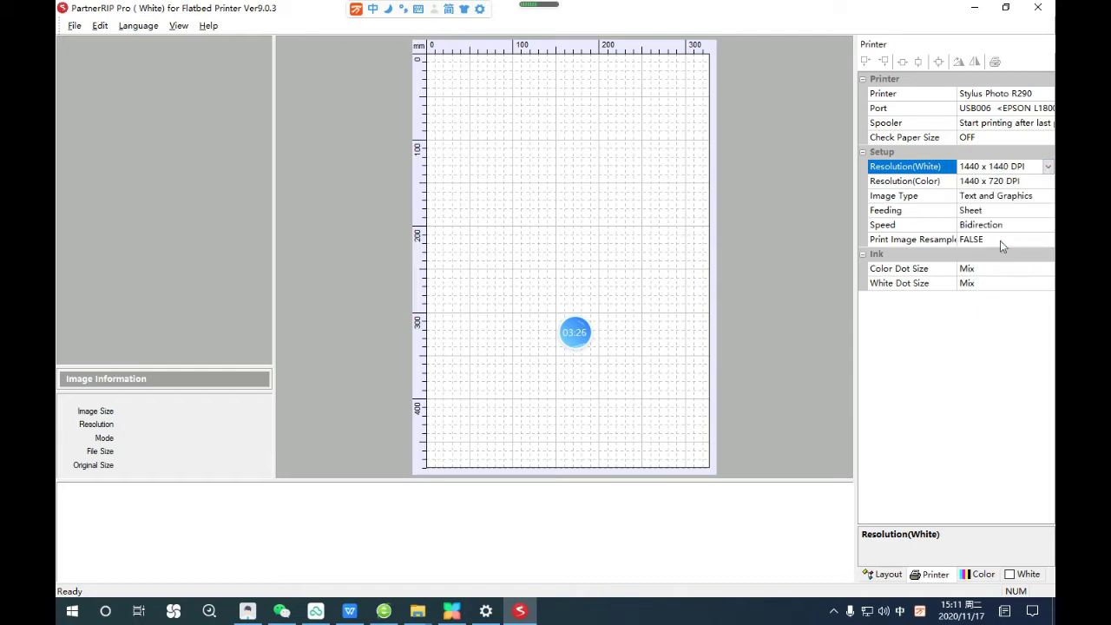
{"action": "left_click", "coordinate": [1046, 182]}
{"action": "left_click", "coordinate": [1048, 180]}
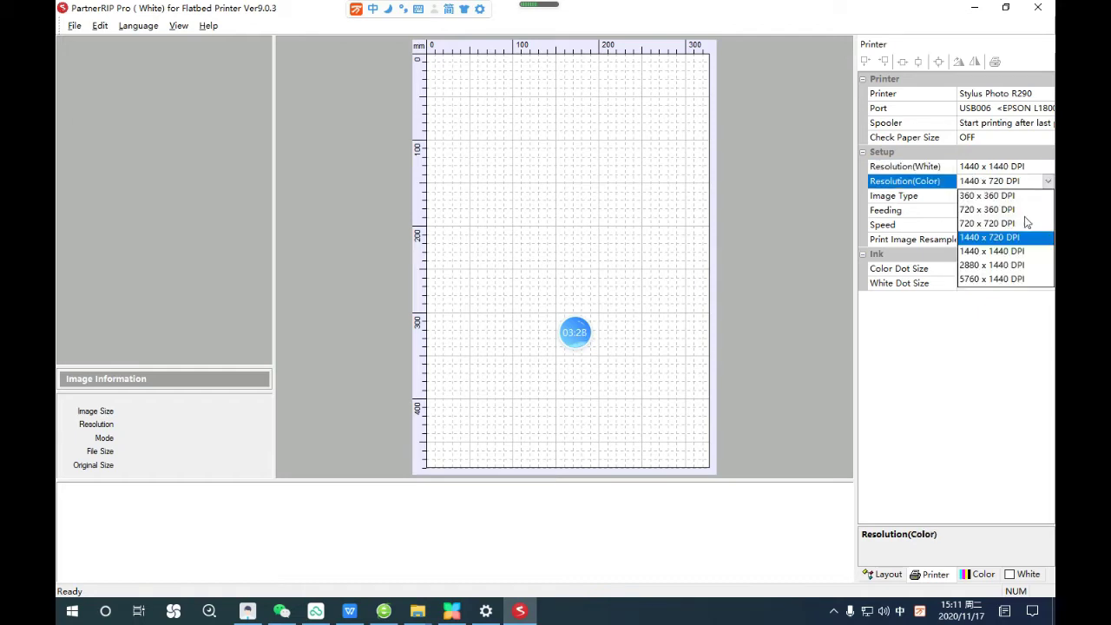
{"action": "left_click", "coordinate": [1012, 250]}
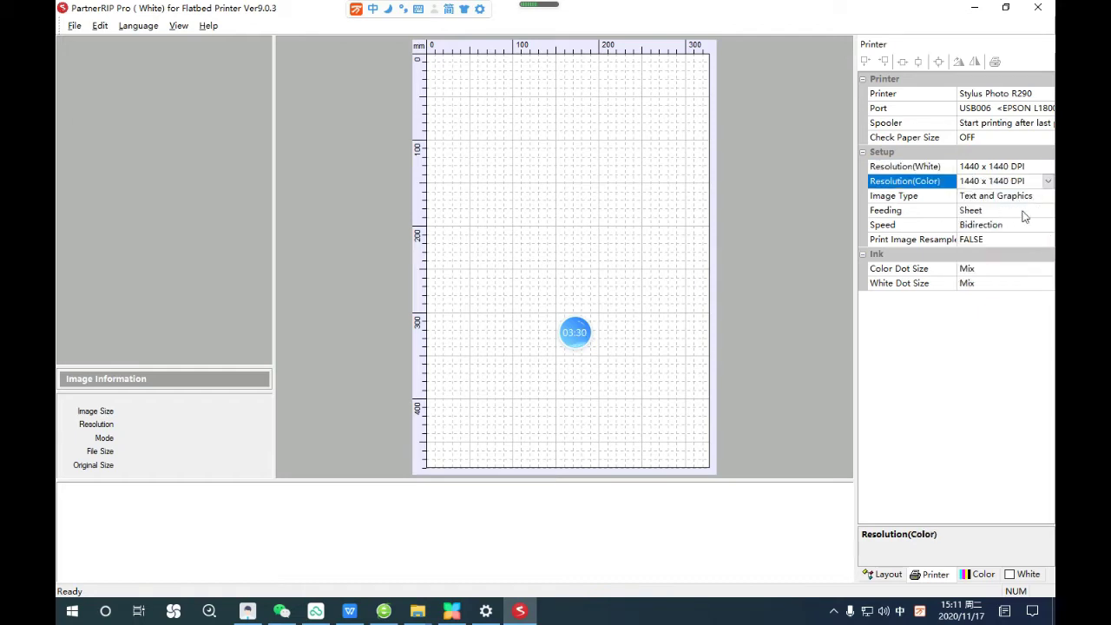
{"action": "left_click", "coordinate": [1030, 225]}
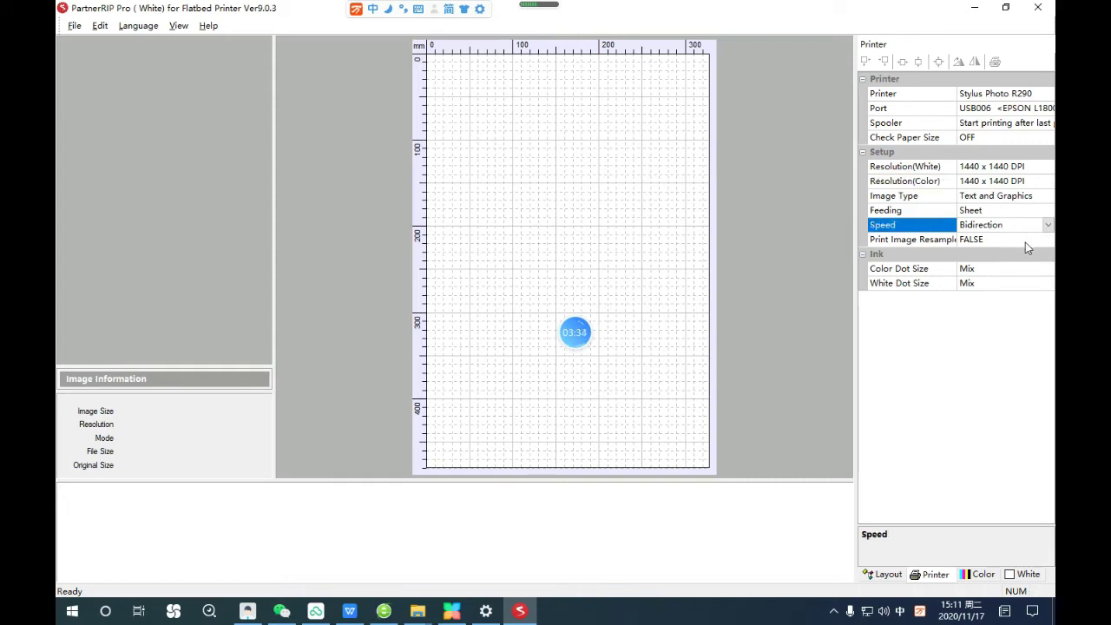
{"action": "left_click", "coordinate": [1027, 240]}
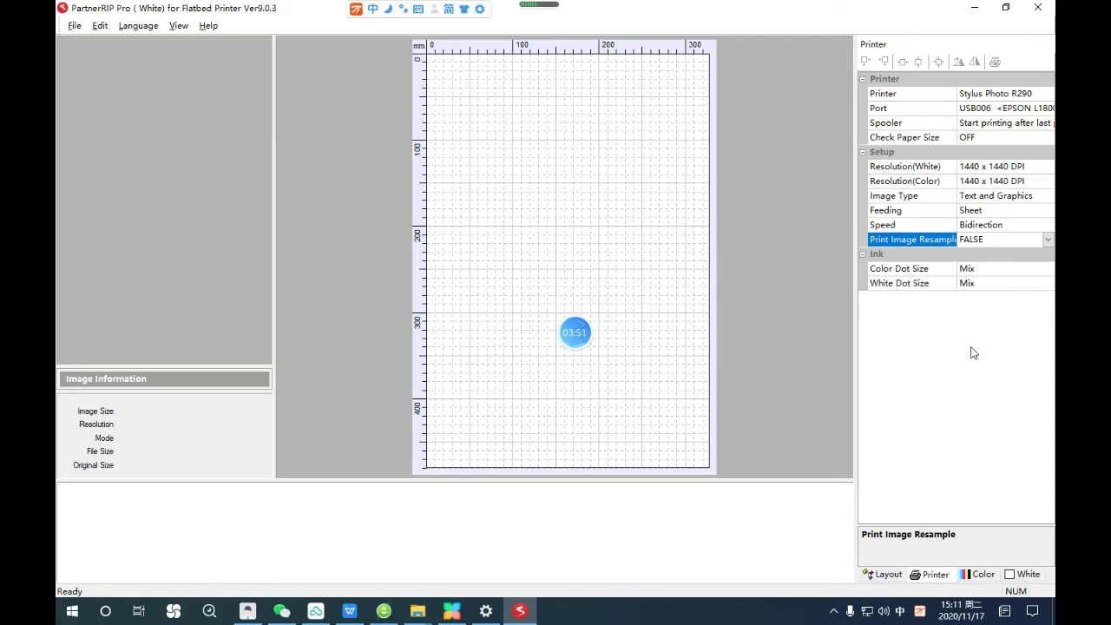
{"action": "left_click", "coordinate": [981, 579]}
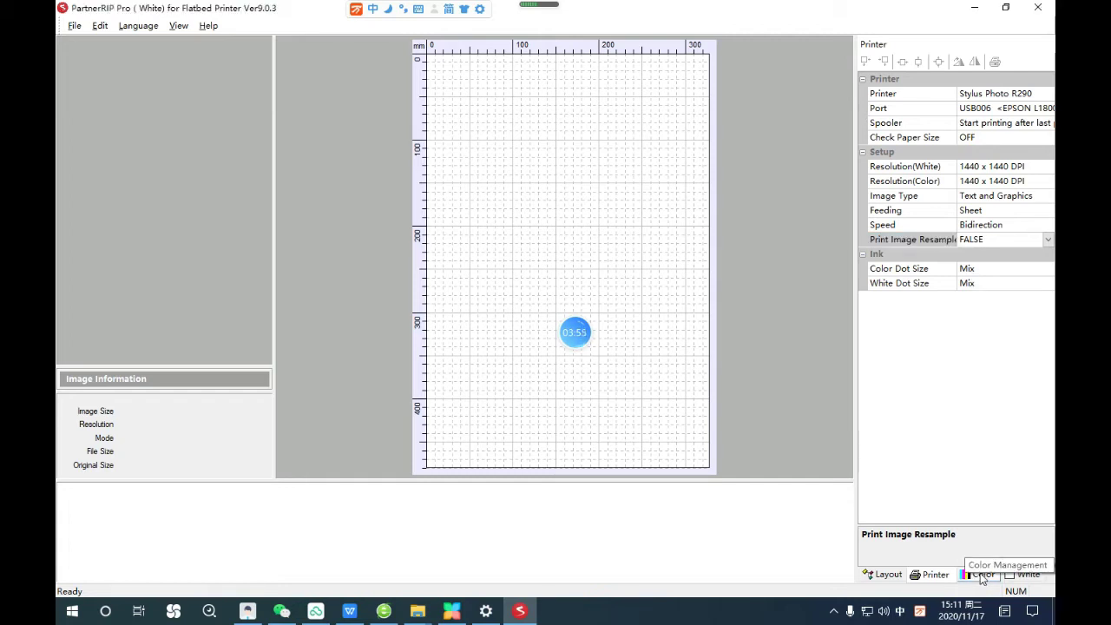
Use the YKWWMC ink channel layout with a 16.0% colour ink limit and 120.0% white limit
{"action": "left_click", "coordinate": [981, 579]}
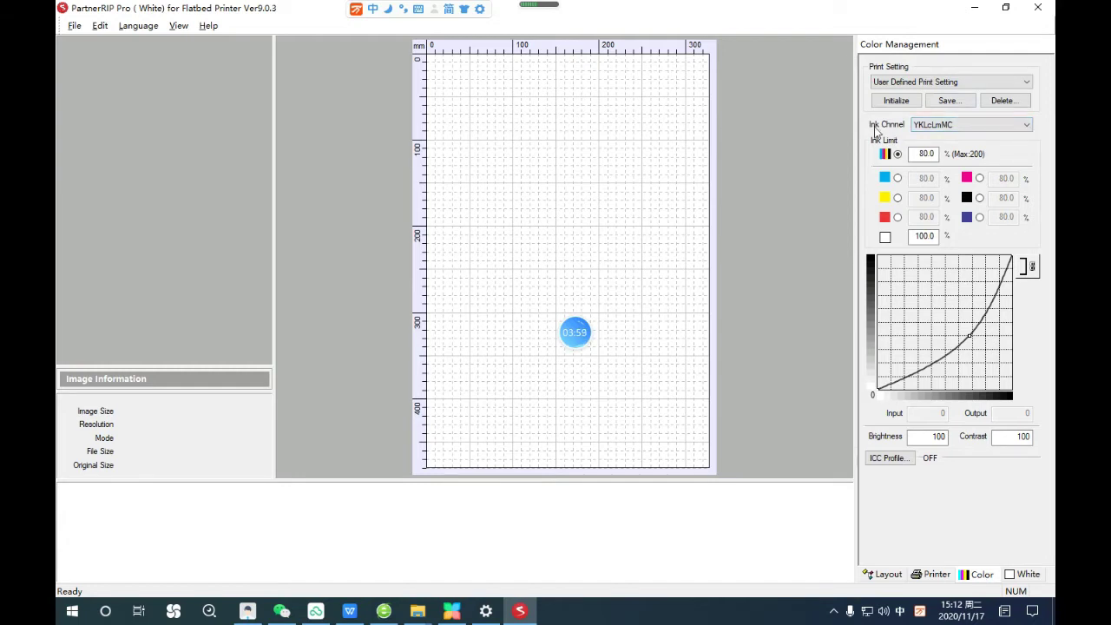
{"action": "left_click", "coordinate": [1023, 128]}
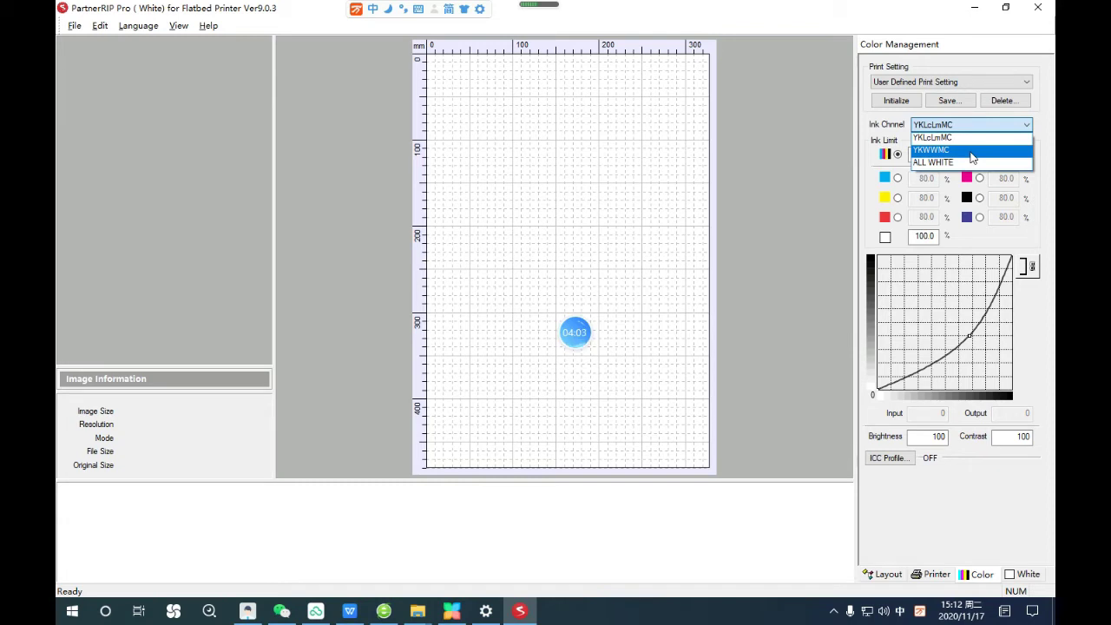
{"action": "left_click", "coordinate": [973, 155]}
{"action": "left_click", "coordinate": [919, 154]}
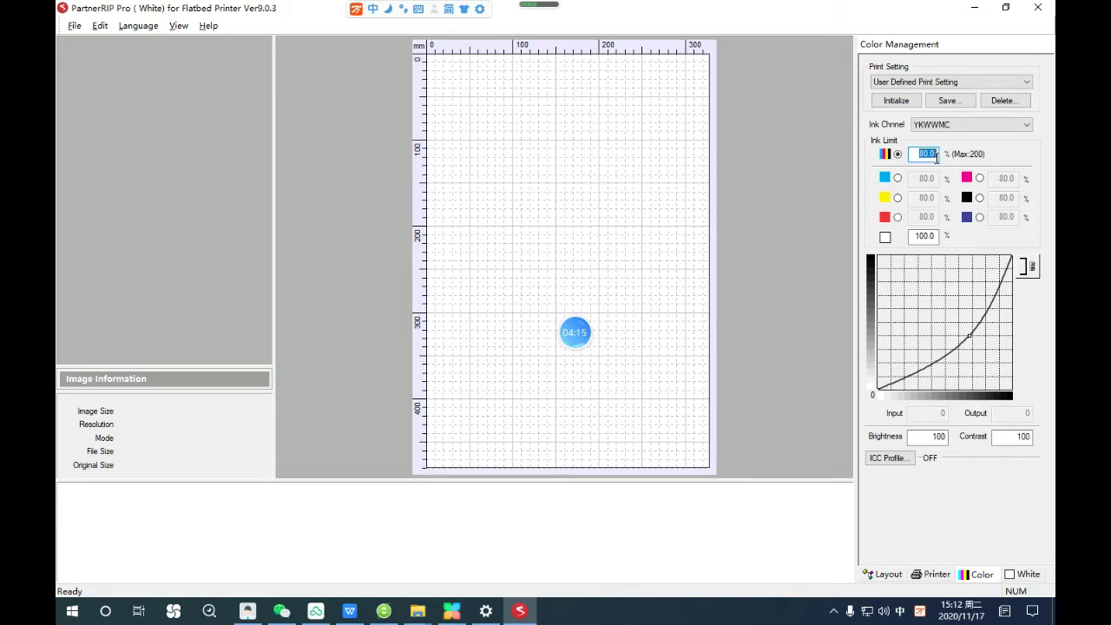
{"action": "type", "text": "18"}
{"action": "left_click_drag", "start_coordinate": [918, 236], "coordinate": [932, 236]}
{"action": "type", "text": "120"}
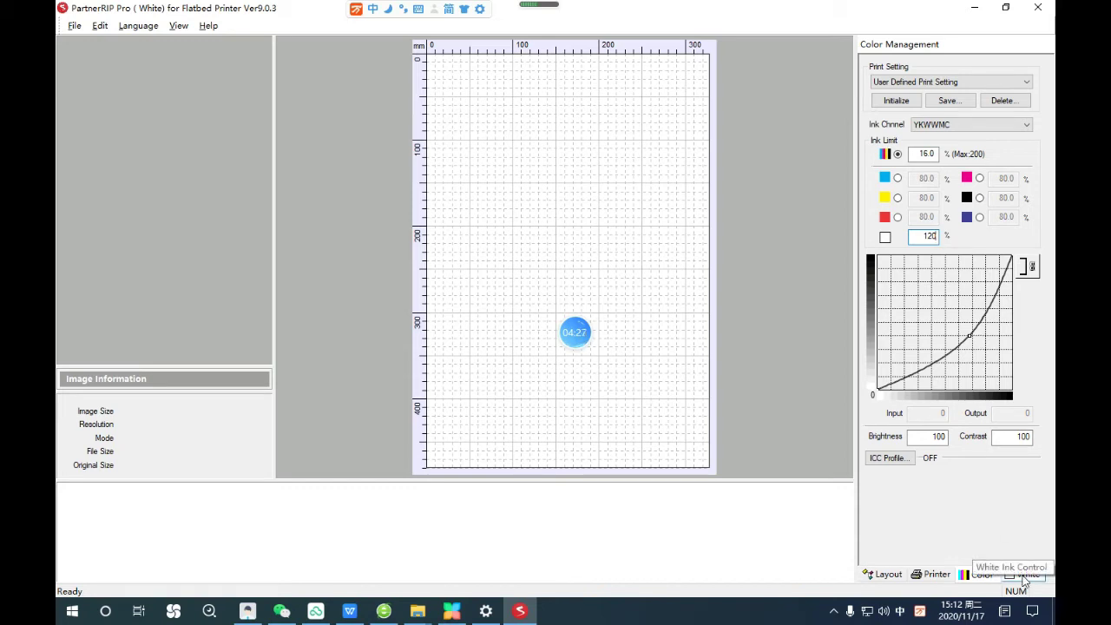
{"action": "left_click", "coordinate": [1024, 576]}
Keep '100% White under any colored pixel' generation and confirm all eight white channels enabled
{"action": "left_click", "coordinate": [1026, 575]}
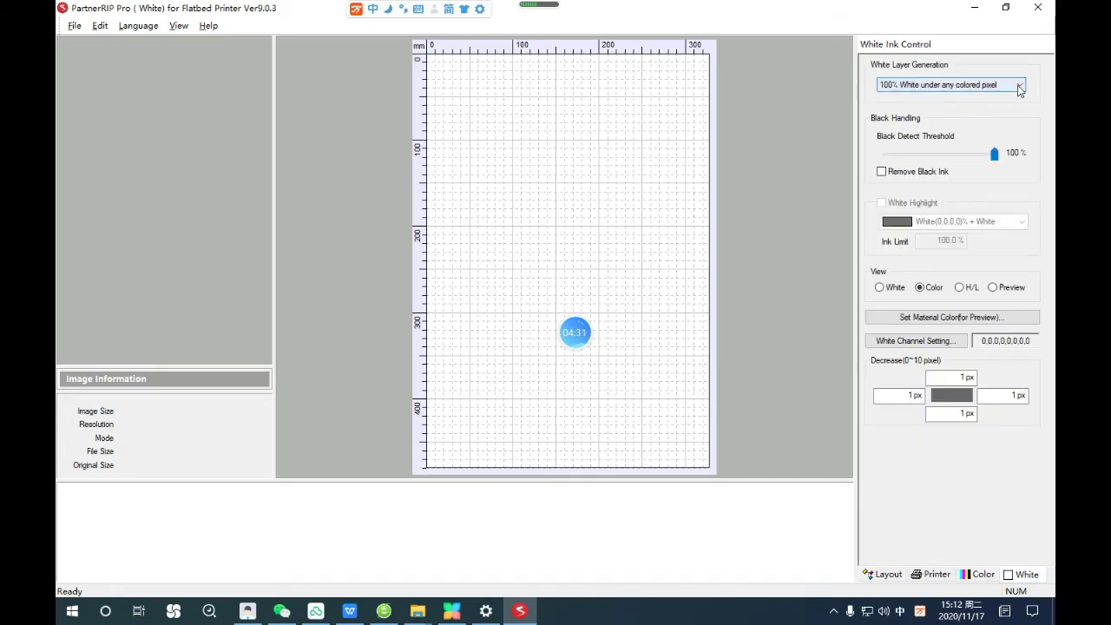
{"action": "left_click", "coordinate": [1022, 85]}
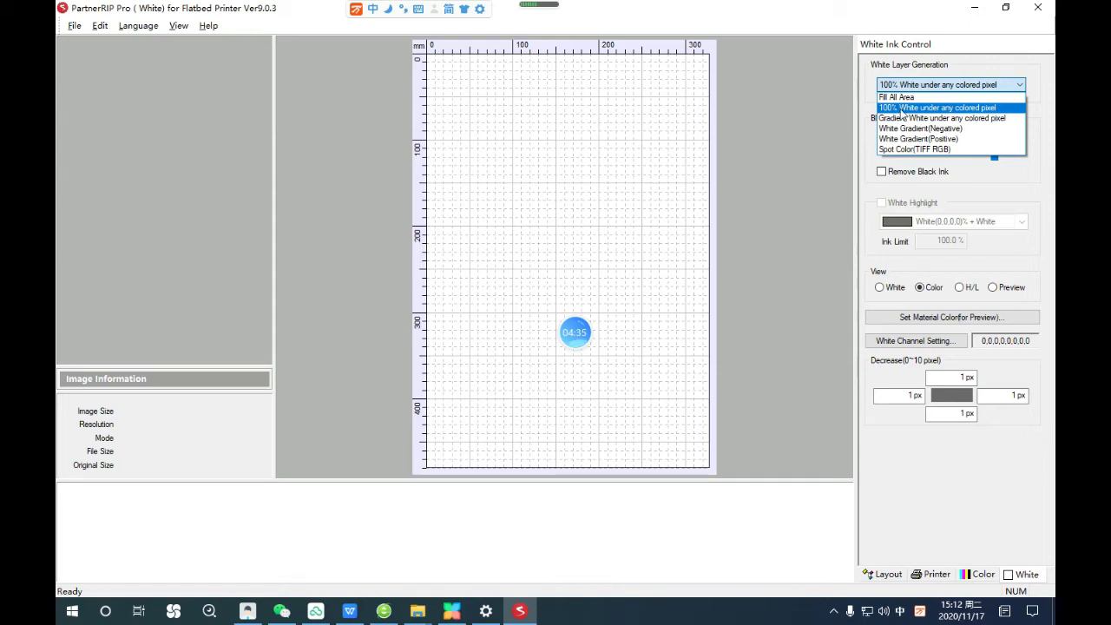
{"action": "left_click", "coordinate": [977, 108]}
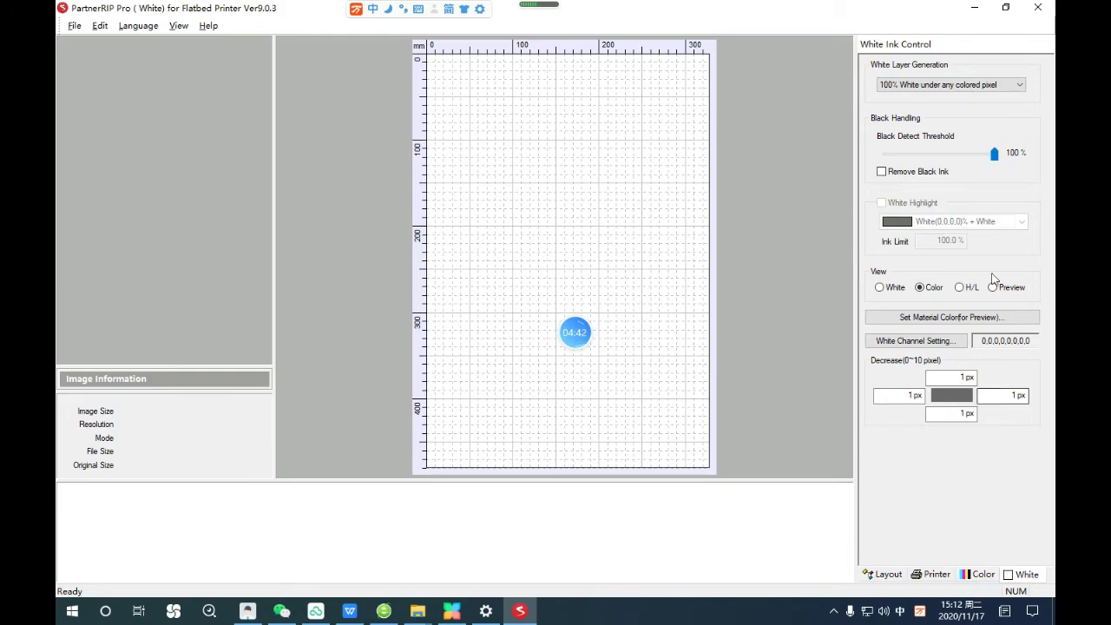
{"action": "left_click", "coordinate": [920, 342]}
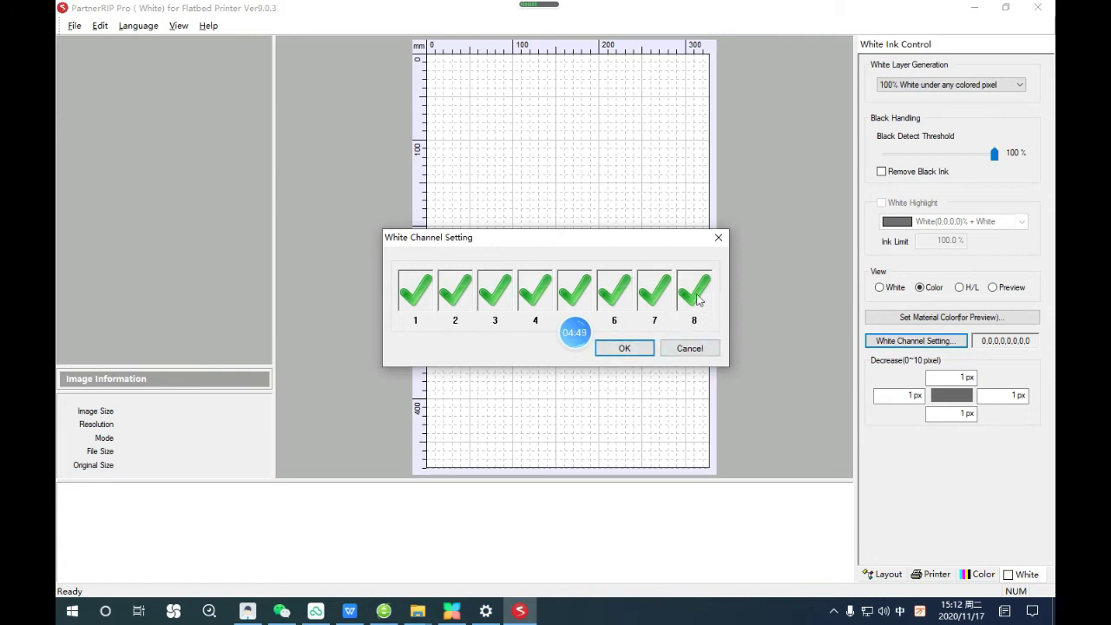
{"action": "left_click", "coordinate": [624, 348]}
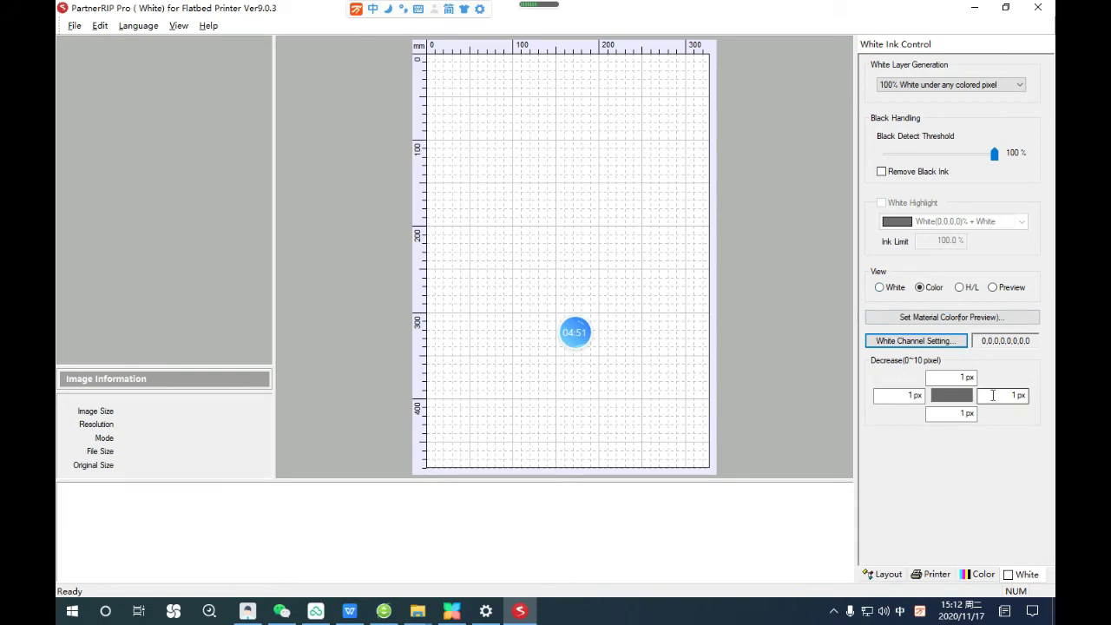
Shrink the white layer by 2 px on the top, right, bottom and left edges
{"action": "left_click_drag", "start_coordinate": [969, 377], "coordinate": [924, 381]}
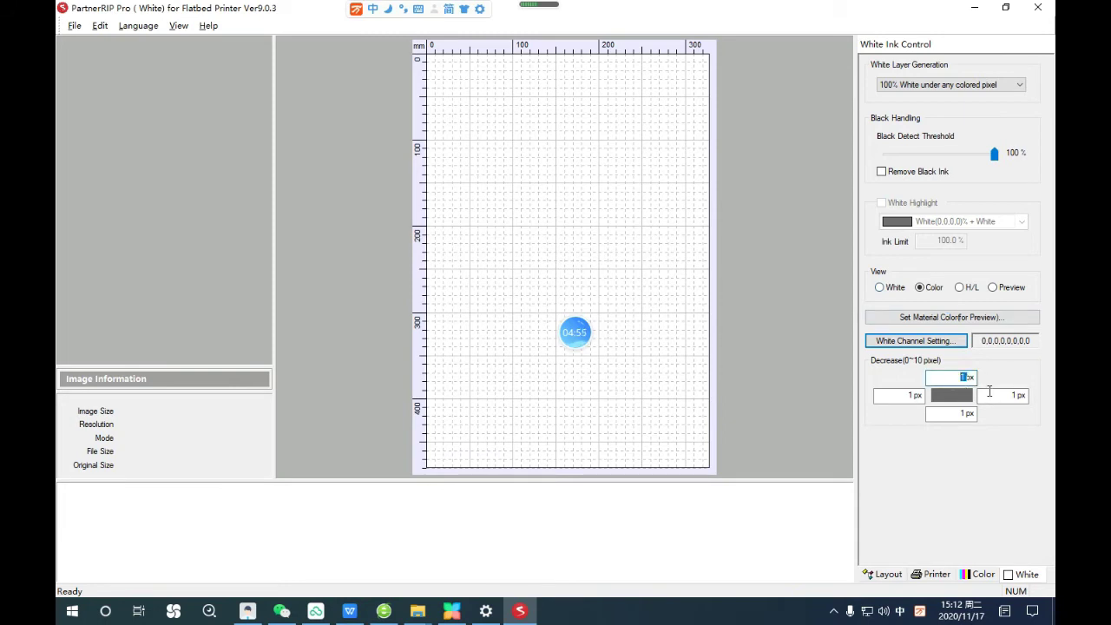
{"action": "type", "text": "2"}
{"action": "mouse_move", "coordinate": [1018, 395]}
{"action": "left_mouse_down"}
{"action": "mouse_move", "coordinate": [954, 413]}
{"action": "mouse_move", "coordinate": [899, 395]}
{"action": "left_mouse_up"}
{"action": "type", "text": "22"}
{"action": "left_click", "coordinate": [777, 349]}
Open the 'stay gold' PNG through File > Open so it appears on the layout
{"action": "left_click", "coordinate": [75, 25]}
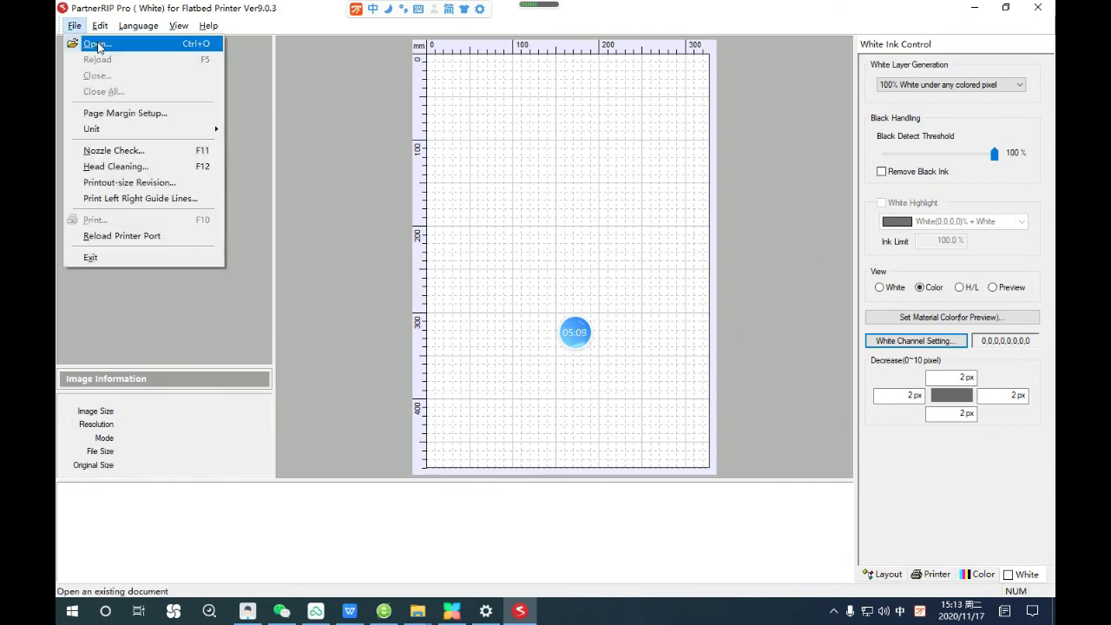
{"action": "left_click", "coordinate": [97, 45]}
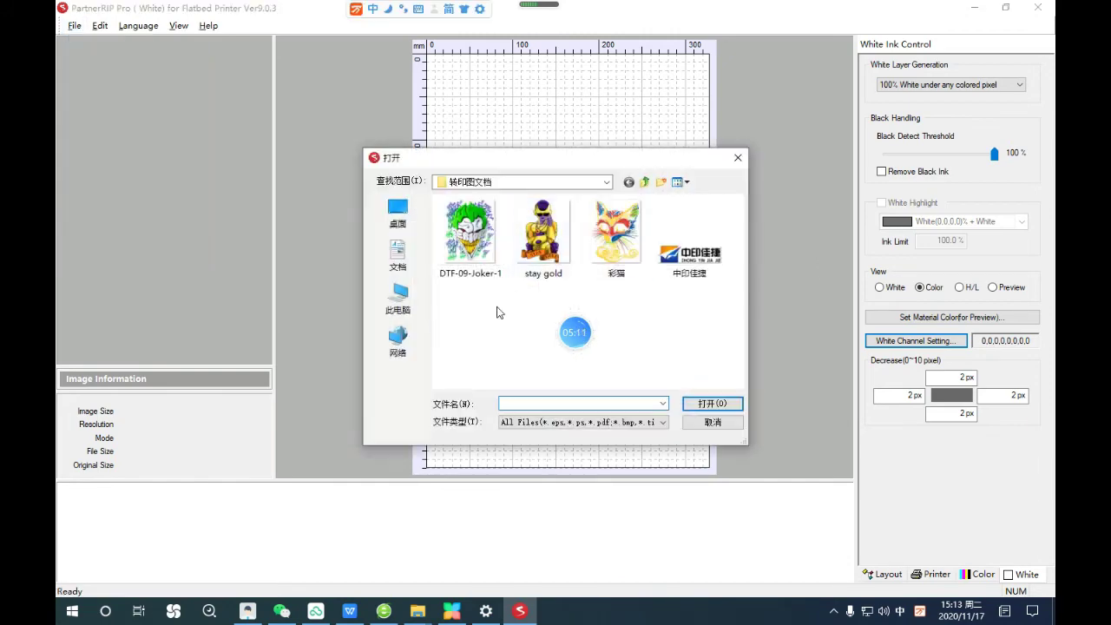
{"action": "left_click", "coordinate": [547, 237]}
{"action": "left_click", "coordinate": [701, 403]}
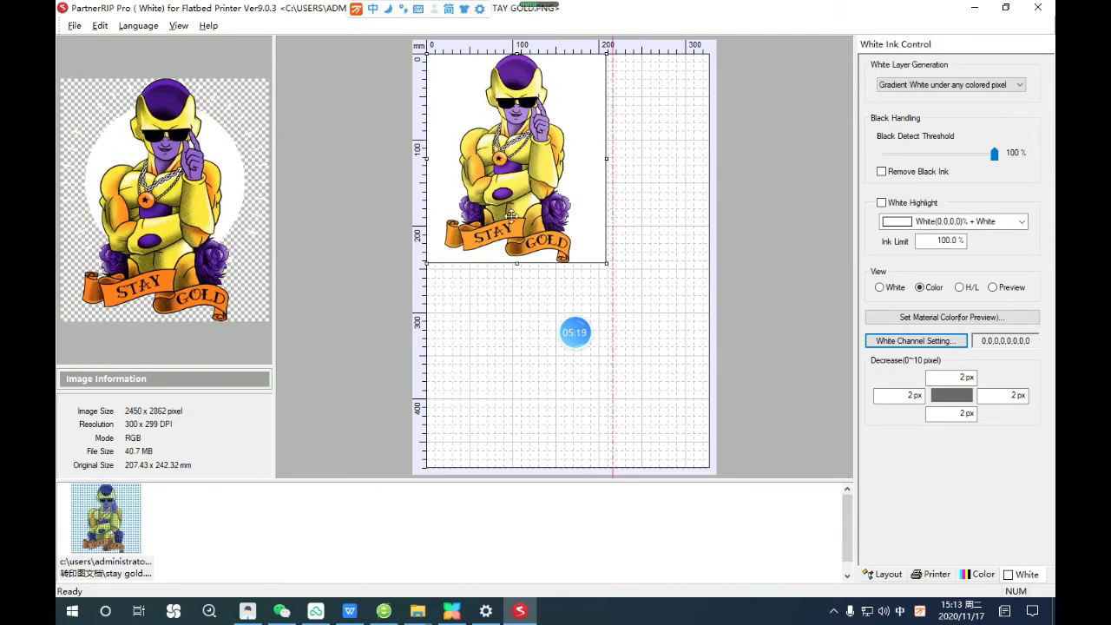
Scale the stay gold image to a 350 mm output height (299.616 x 350 mm)
{"action": "left_click", "coordinate": [887, 575]}
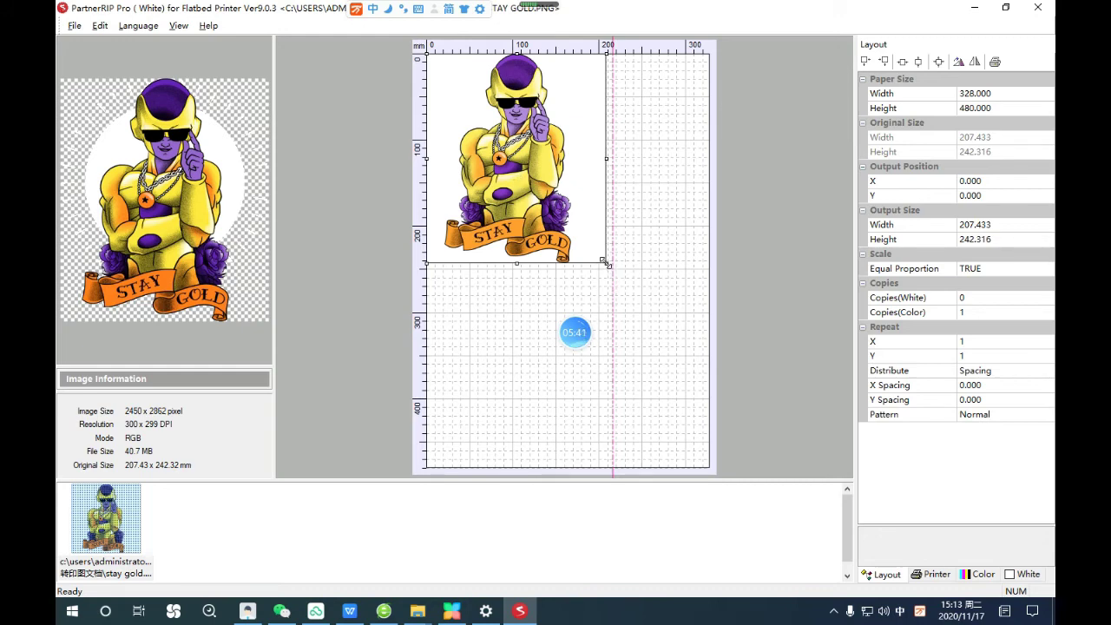
{"action": "left_click_drag", "start_coordinate": [605, 262], "coordinate": [645, 295]}
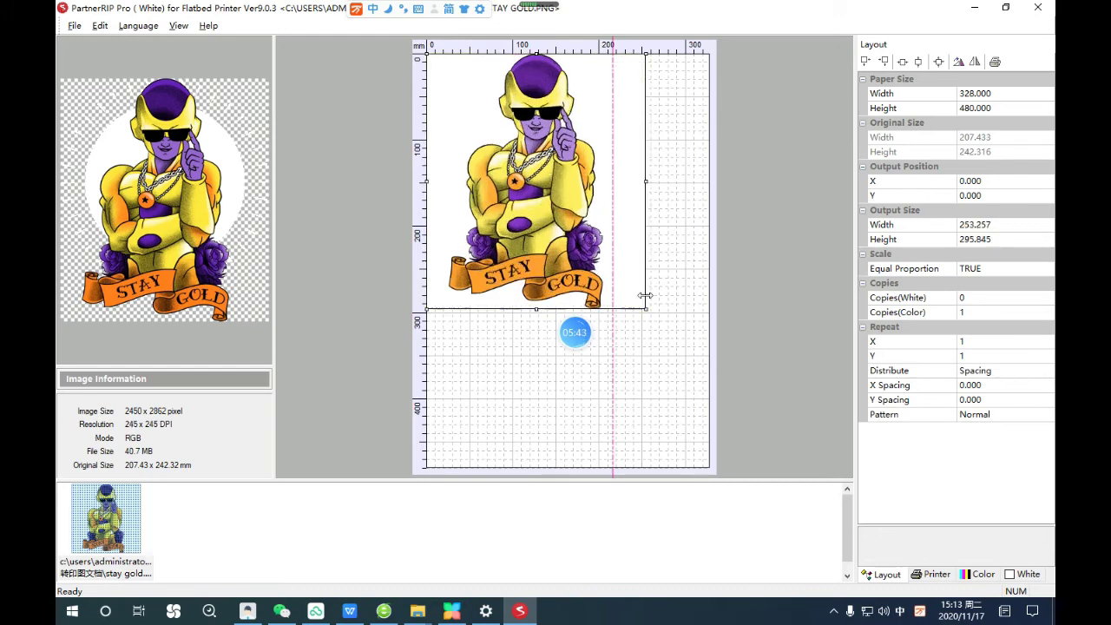
{"action": "left_click", "coordinate": [950, 224]}
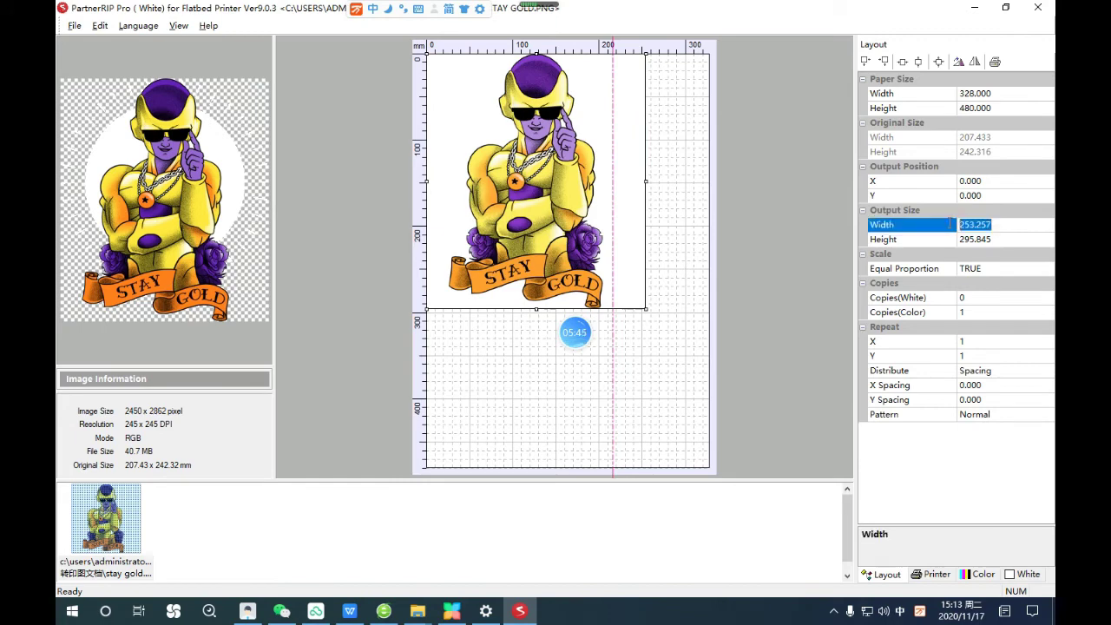
{"action": "type", "text": "280"}
{"action": "left_click", "coordinate": [1003, 240]}
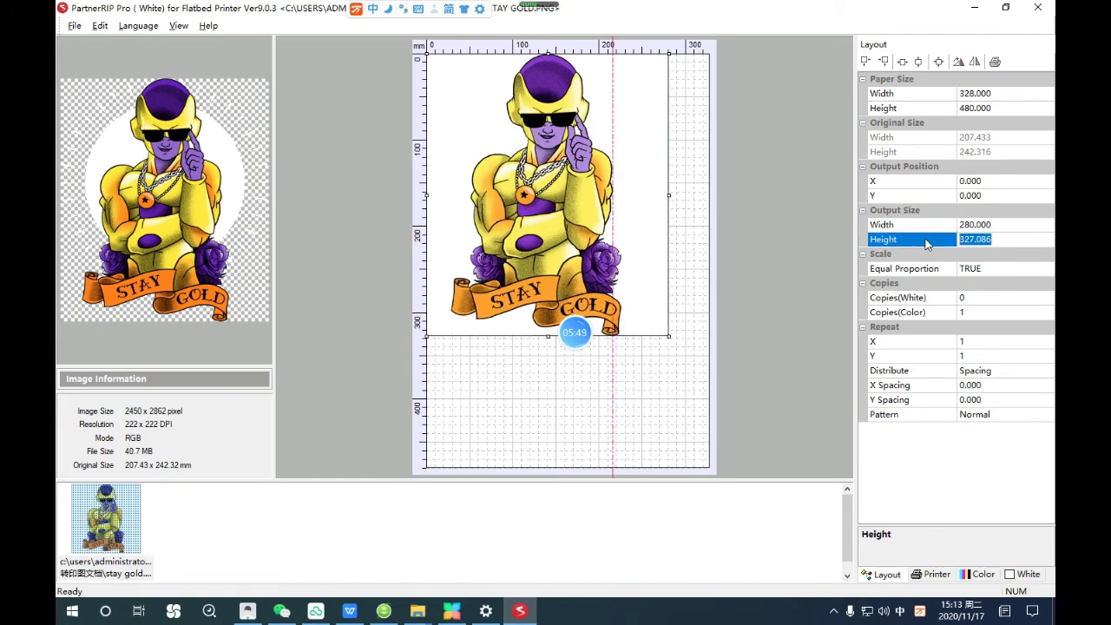
{"action": "type", "text": "350"}
{"action": "key", "text": "Return"}
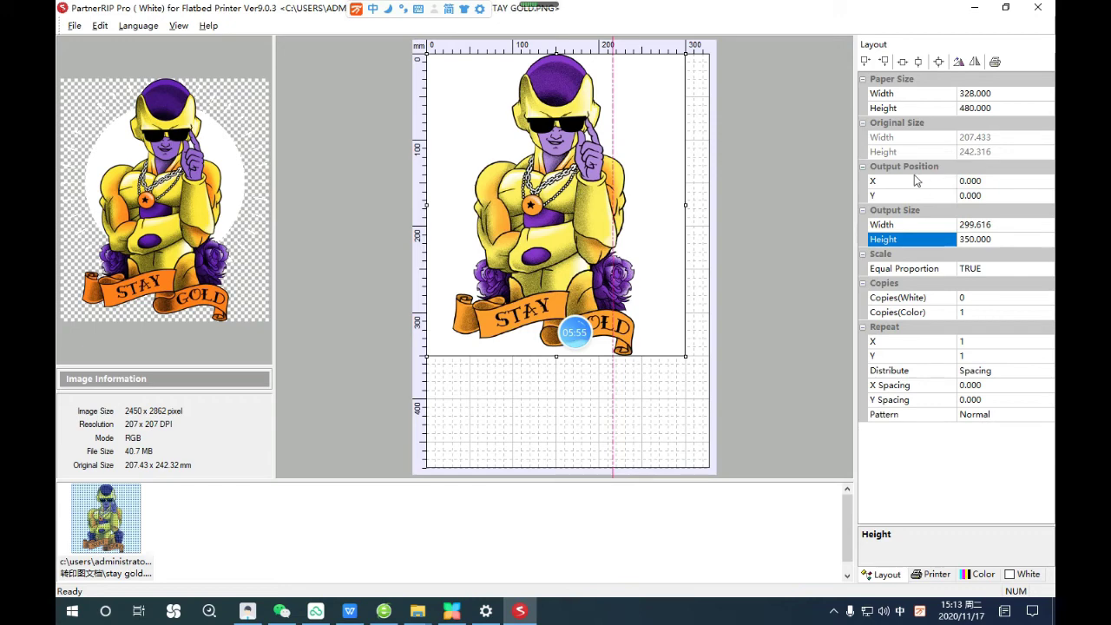
Position the image at X 10 mm and Y 25 mm
{"action": "left_click", "coordinate": [990, 183]}
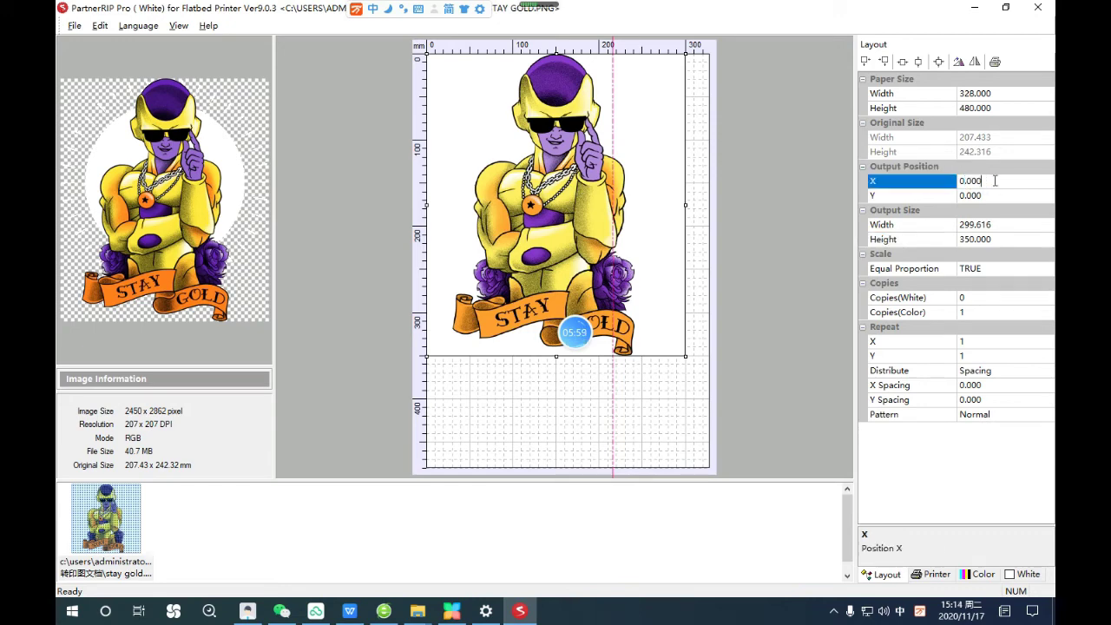
{"action": "type", "text": "10"}
{"action": "left_click", "coordinate": [910, 195]}
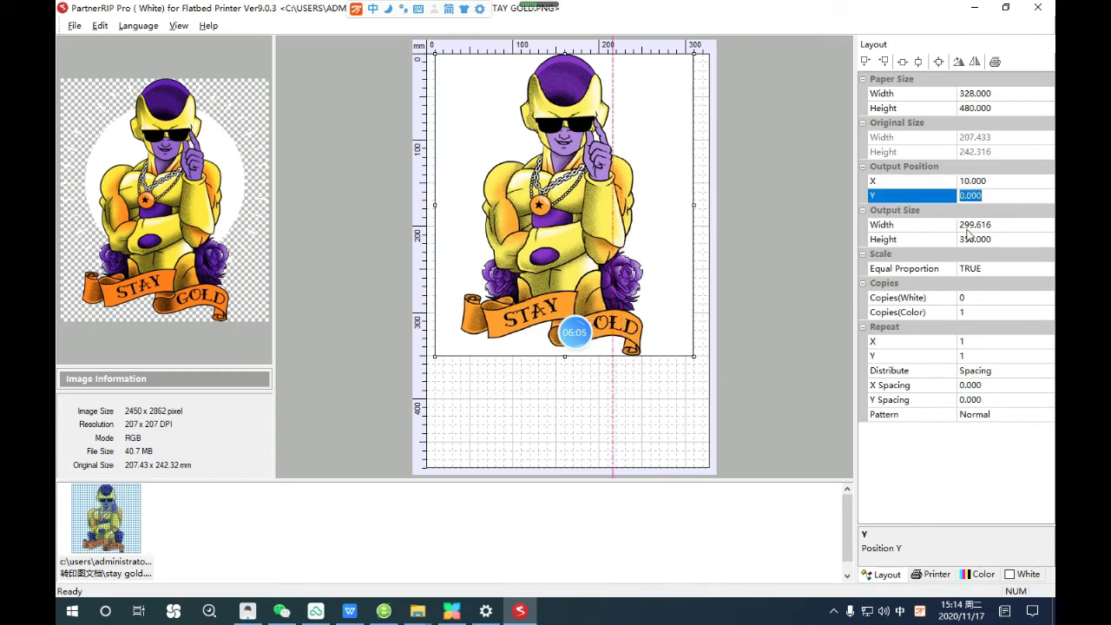
{"action": "type", "text": "25"}
{"action": "key", "text": "Return"}
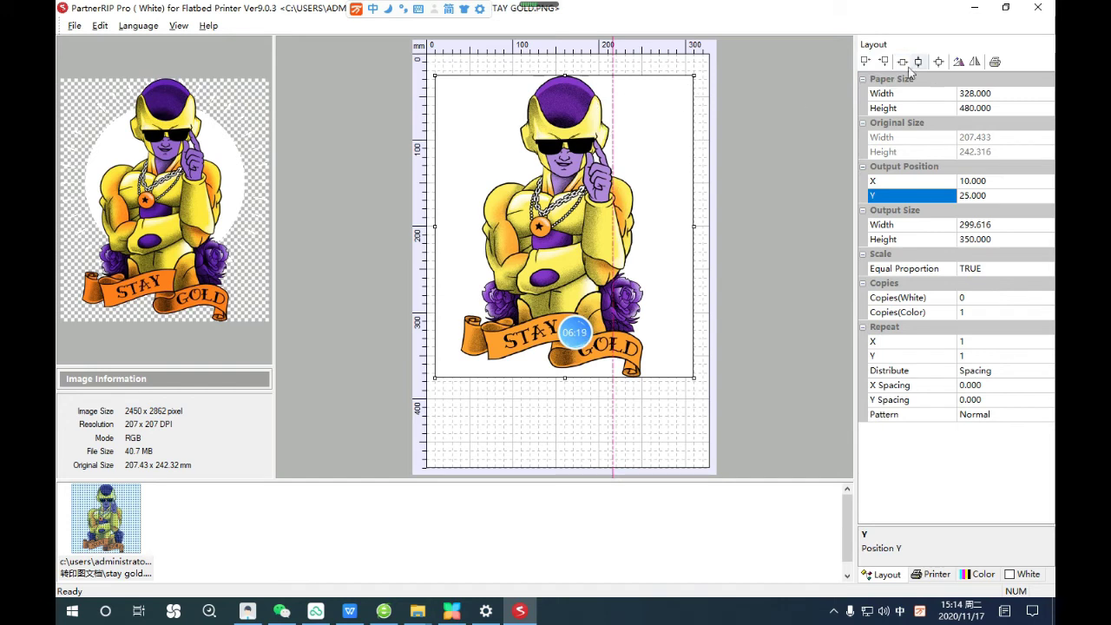
Mirror the Stay Gold image horizontally, then return to the printer settings
{"action": "left_click", "coordinate": [975, 64]}
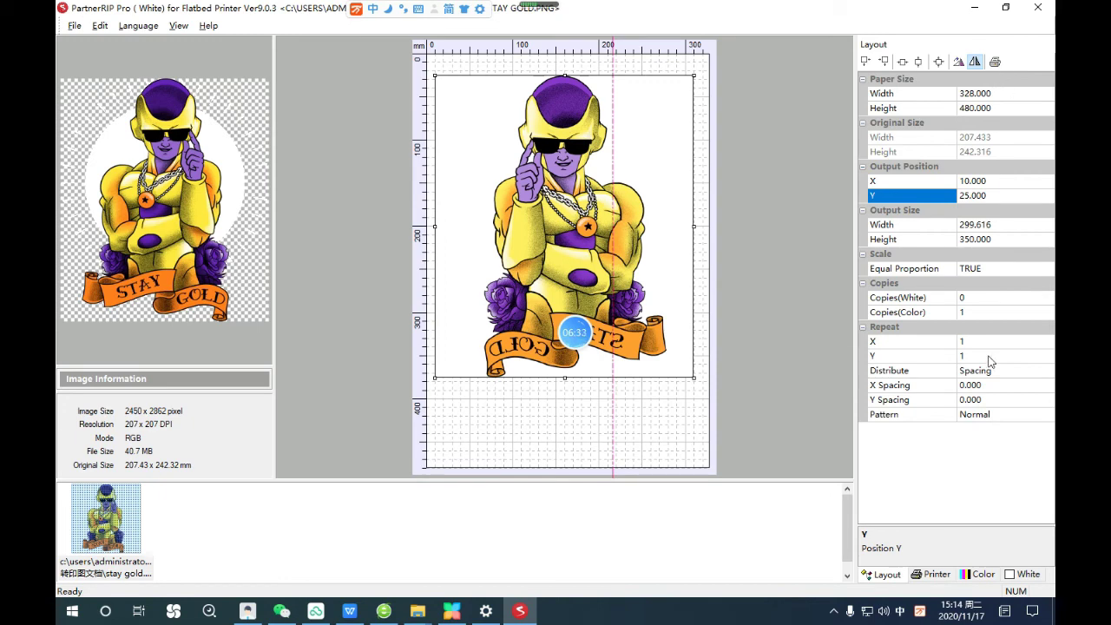
{"action": "left_click", "coordinate": [939, 571]}
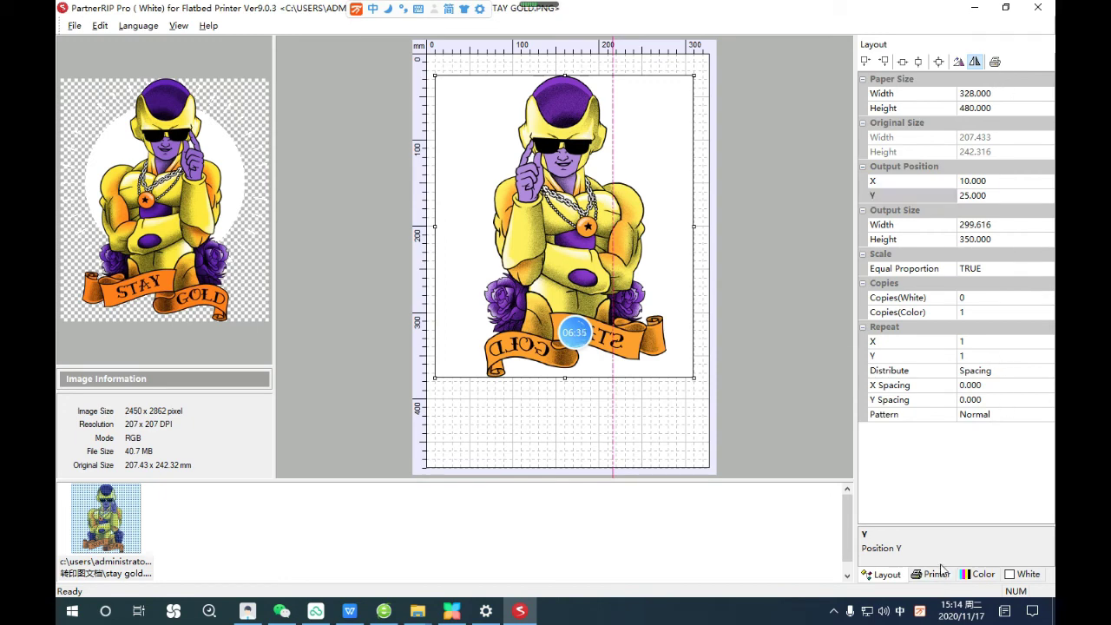
On the Printer tab, keep the spooler set to start after the last page
{"action": "left_click", "coordinate": [937, 575]}
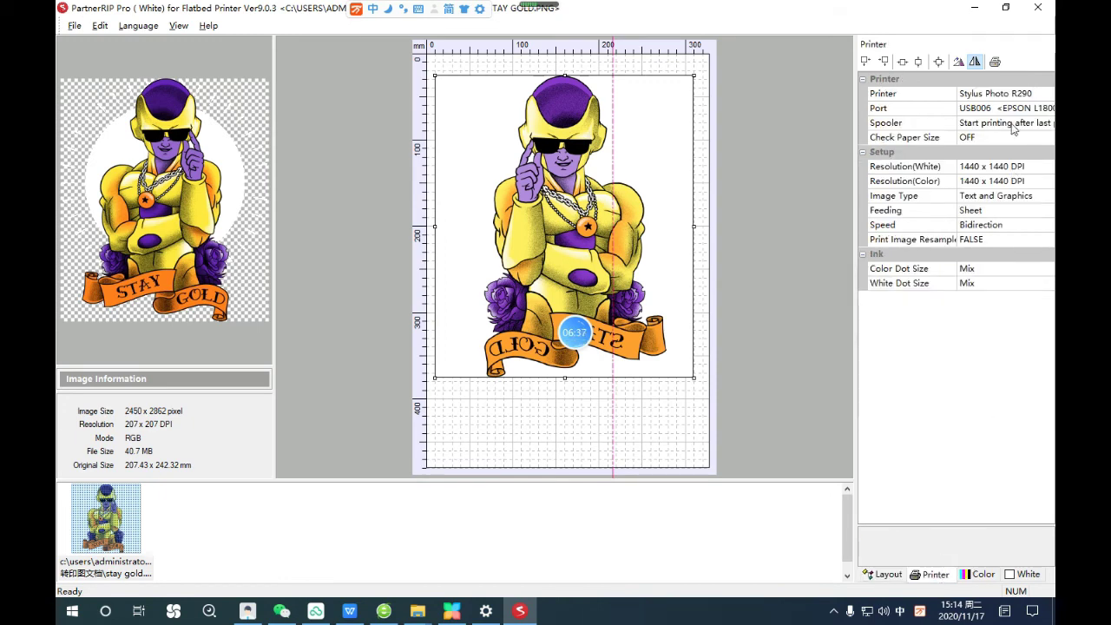
{"action": "left_click", "coordinate": [1001, 129]}
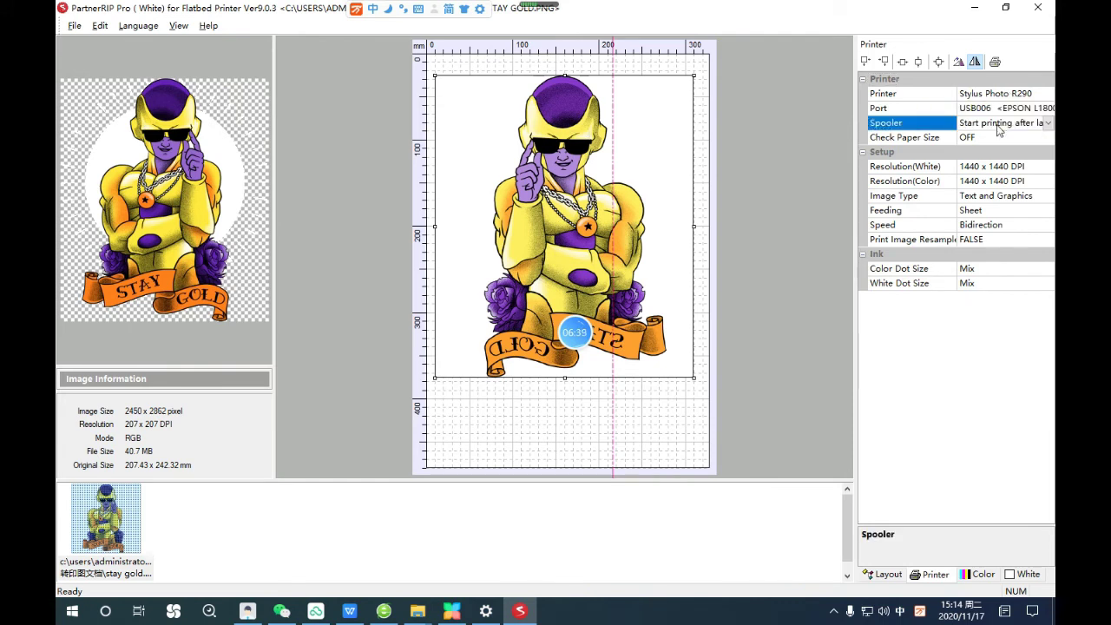
{"action": "left_click", "coordinate": [1047, 124]}
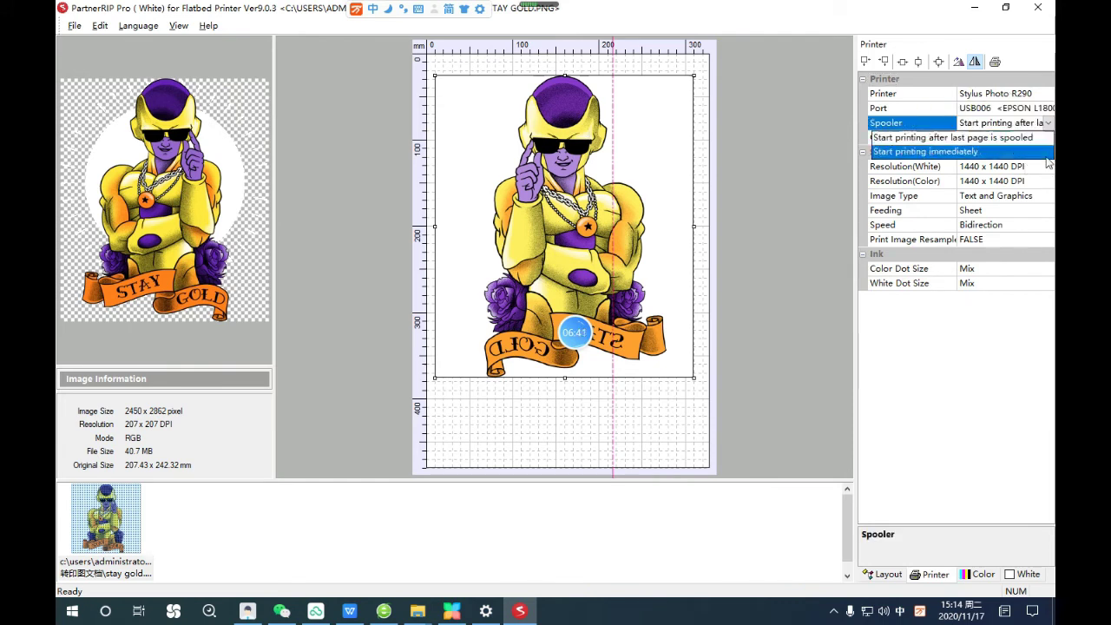
{"action": "left_click", "coordinate": [1046, 151]}
{"action": "left_click", "coordinate": [1047, 123]}
{"action": "left_click", "coordinate": [1037, 139]}
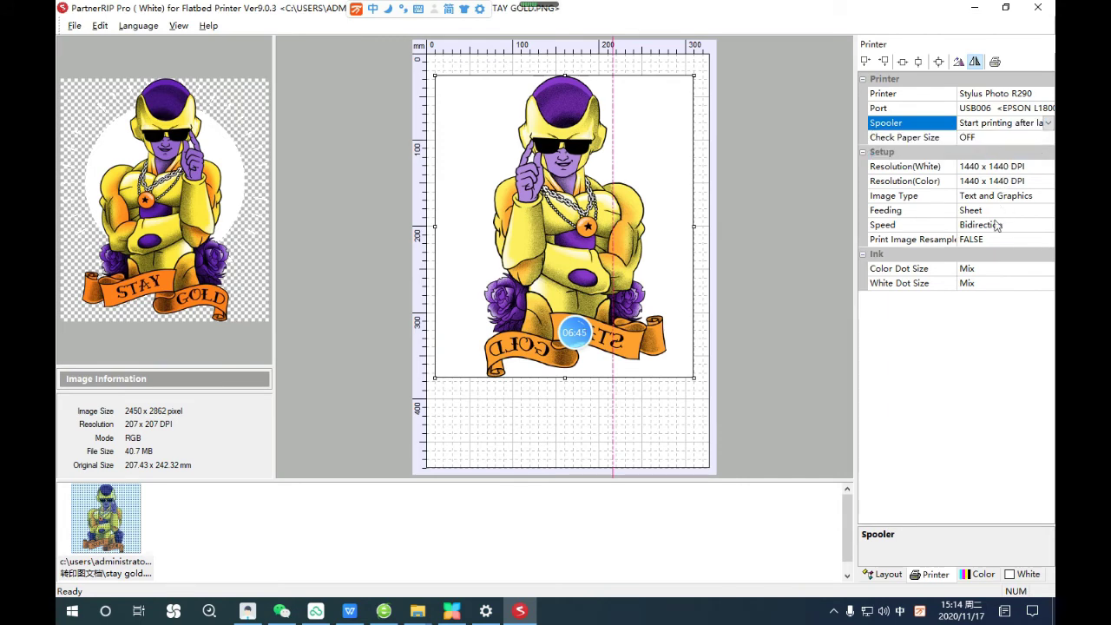
Review the Color and White ink settings, then bring up the File menu
{"action": "left_click", "coordinate": [981, 573]}
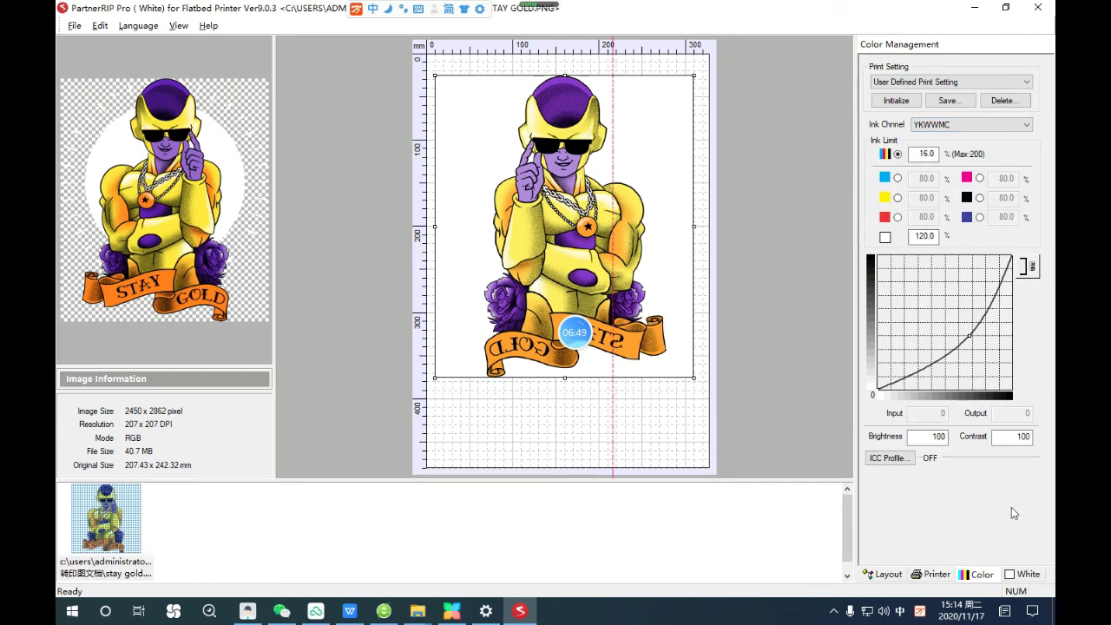
{"action": "left_click", "coordinate": [1023, 575]}
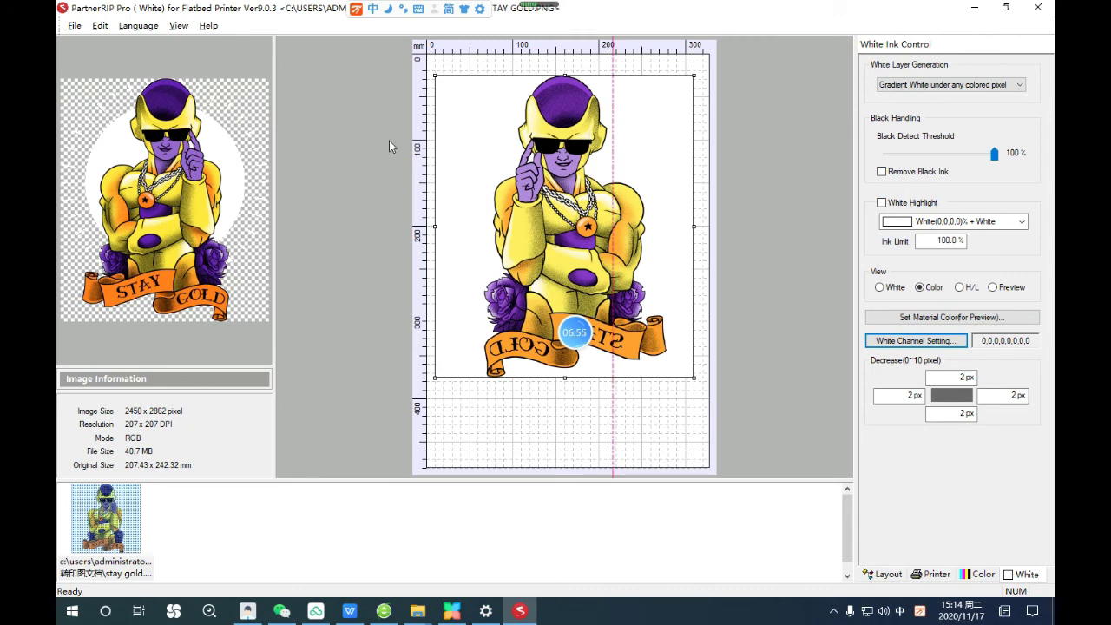
{"action": "left_click", "coordinate": [75, 26]}
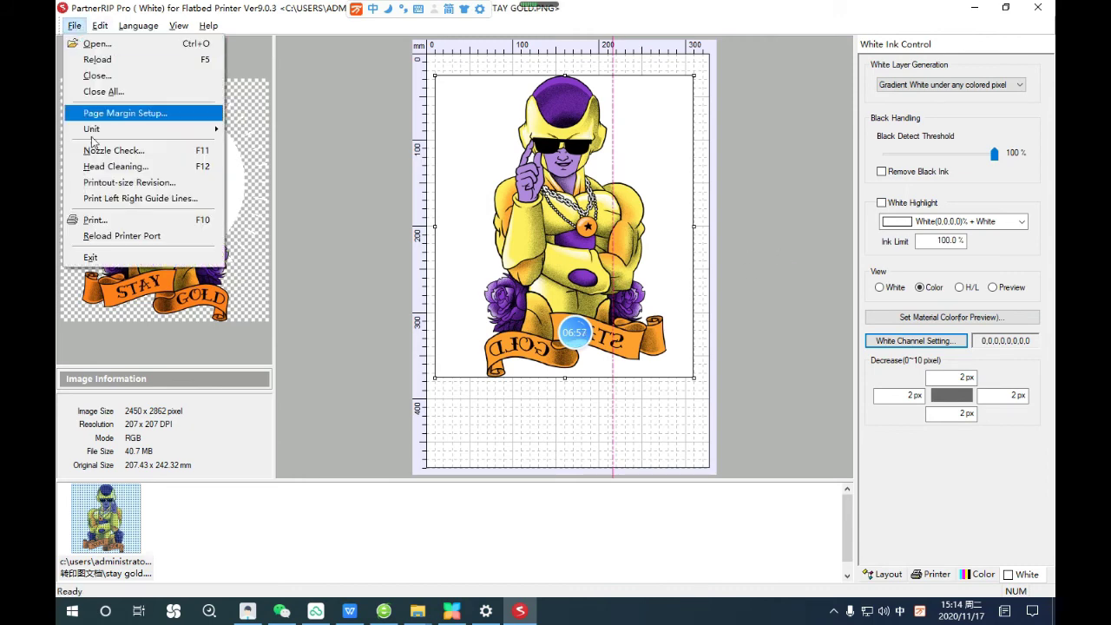
Print with 1 white copy, 0 colour copies, COLOR+WHITE (90 nozzles), colour printed first
{"action": "left_click", "coordinate": [205, 228]}
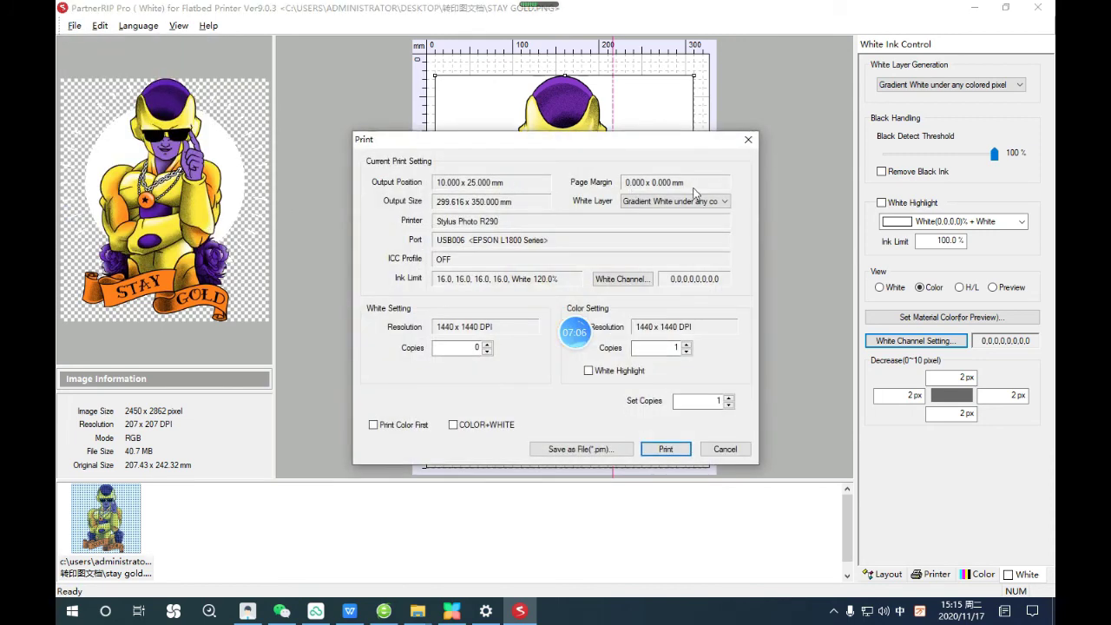
{"action": "left_click_drag", "start_coordinate": [560, 147], "coordinate": [438, 75]}
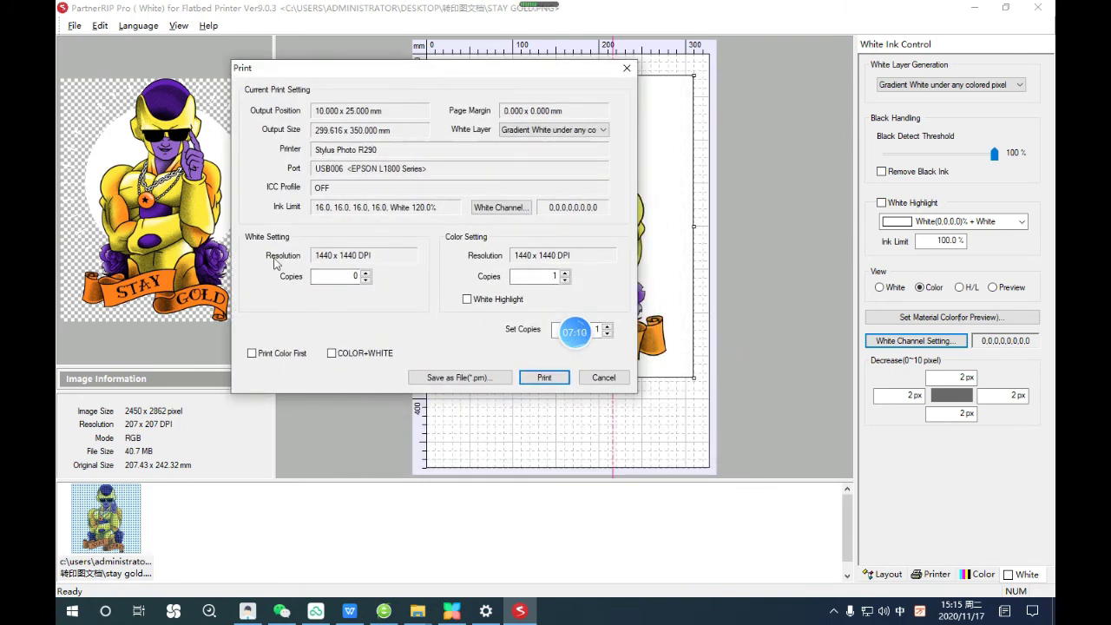
{"action": "left_click", "coordinate": [366, 274]}
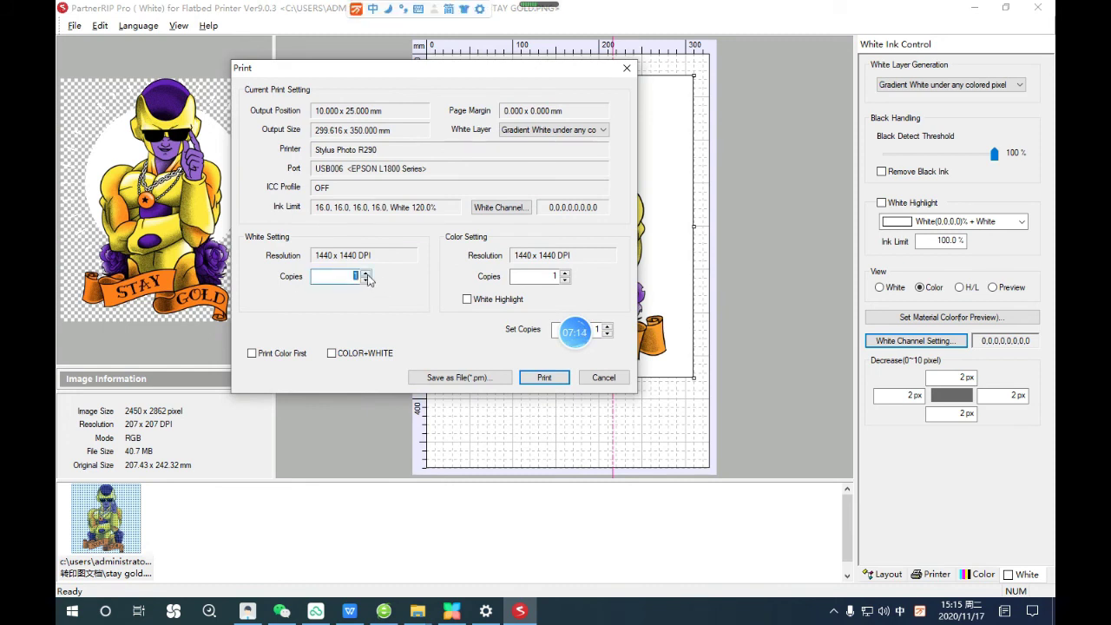
{"action": "left_click", "coordinate": [564, 279]}
{"action": "left_click", "coordinate": [331, 354]}
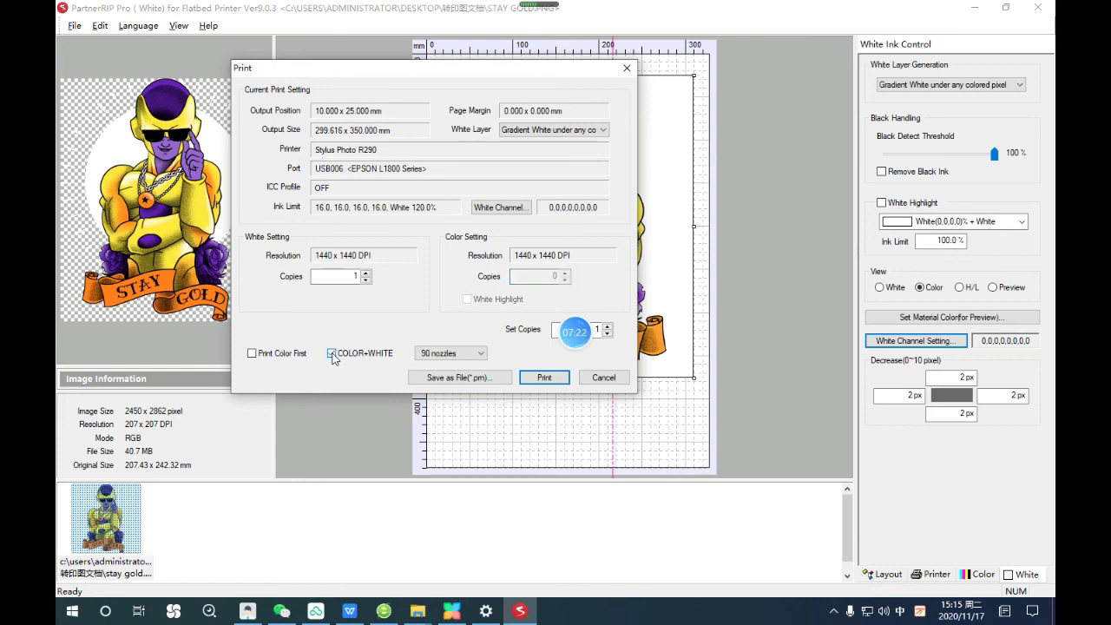
{"action": "left_click", "coordinate": [252, 354]}
{"action": "left_click_drag", "start_coordinate": [501, 74], "coordinate": [358, 76]}
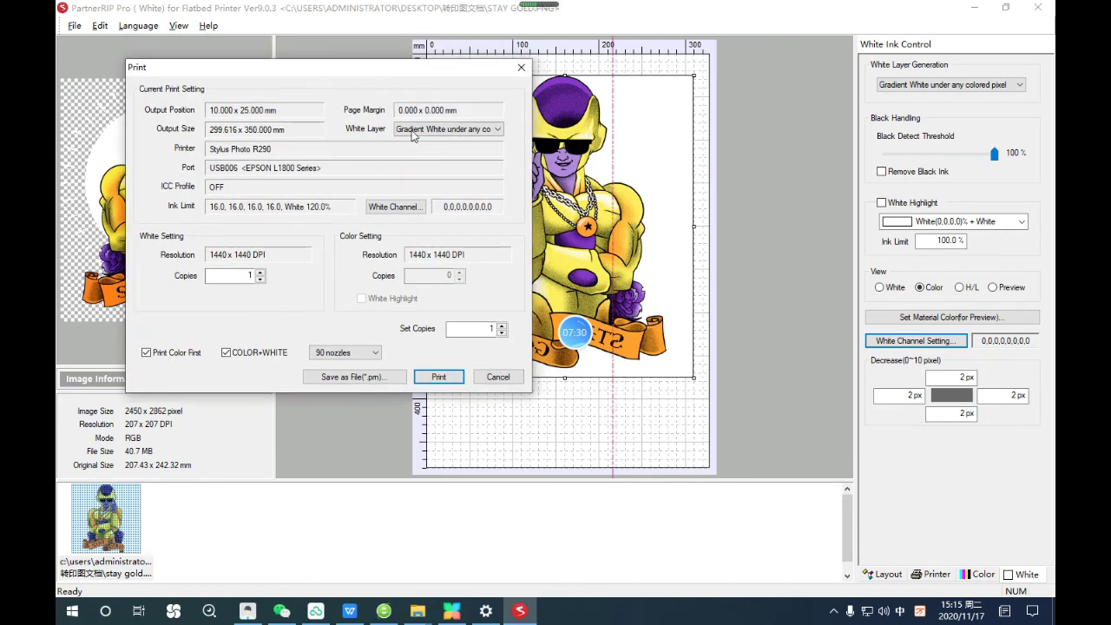
{"action": "left_click", "coordinate": [447, 380]}
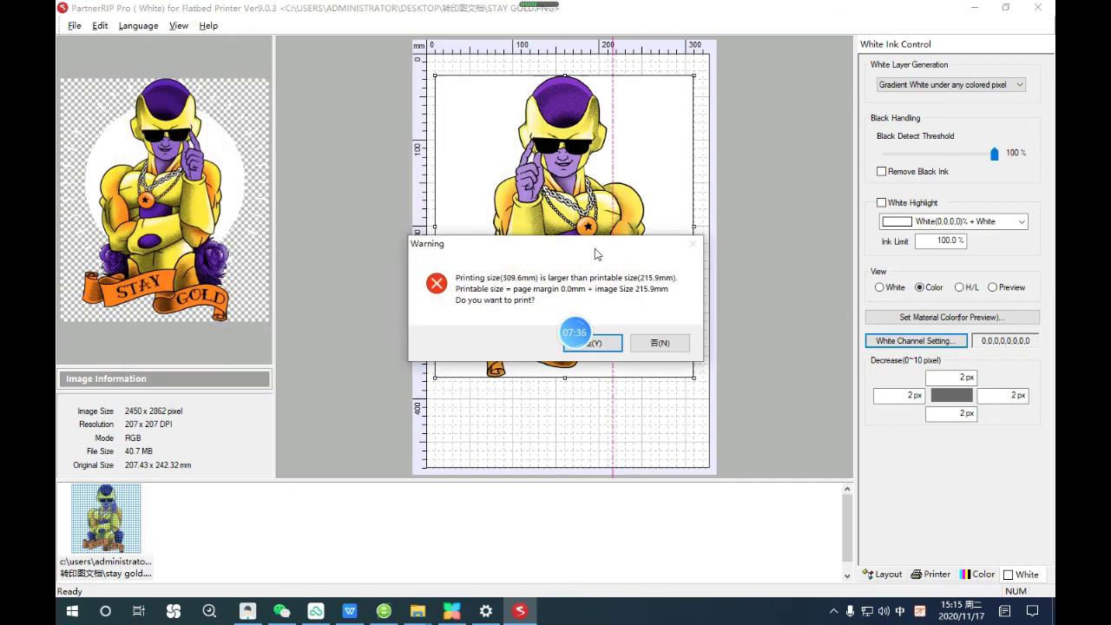
Accept the 309.6 mm oversize printing-size warning with 是(Y) to proceed
{"action": "left_click_drag", "start_coordinate": [596, 253], "coordinate": [470, 166]}
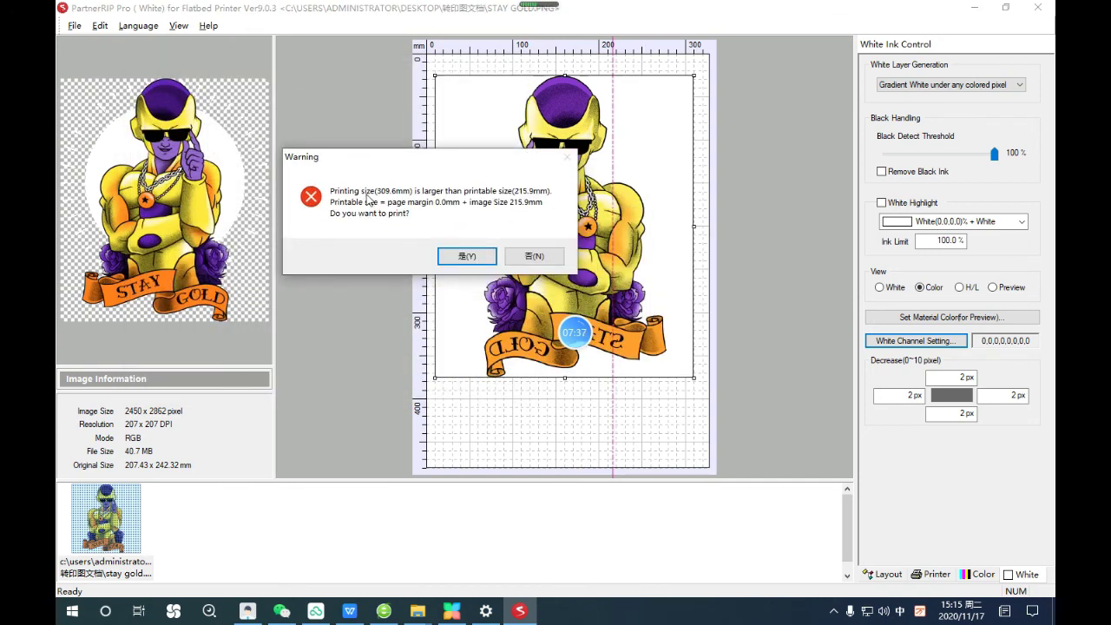
{"action": "left_click", "coordinate": [467, 257]}
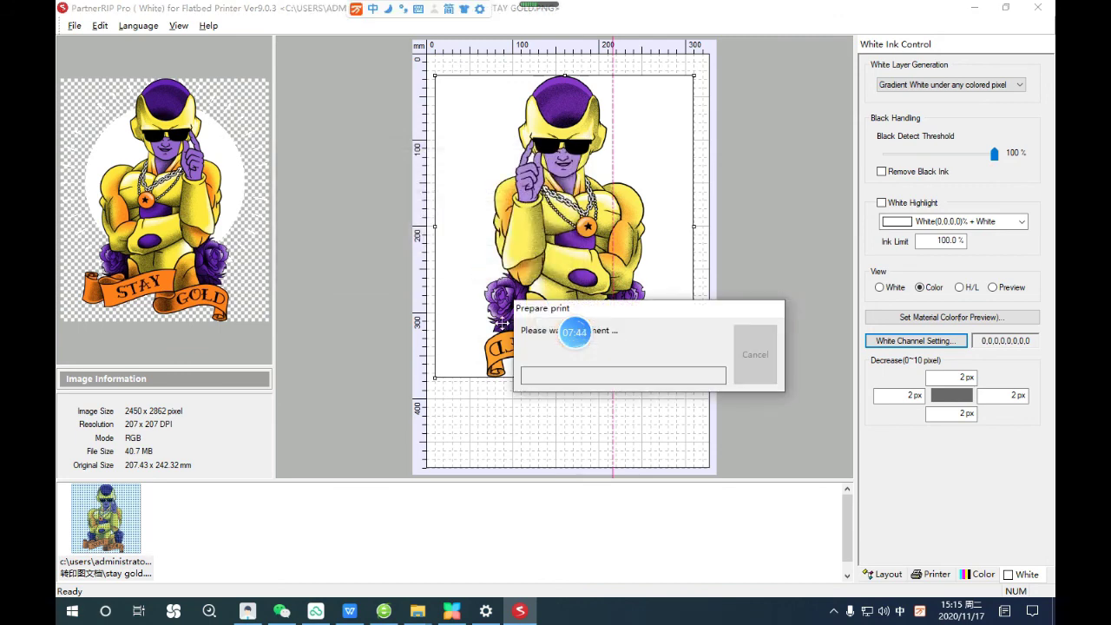